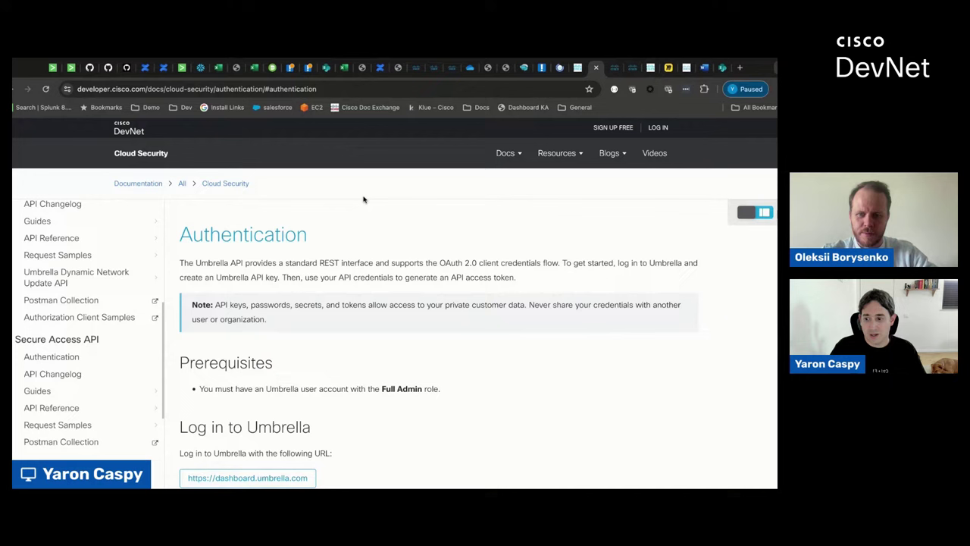
Step: Review the Umbrella API authentication documentation, from the prerequisites and API key use cases to the instructions for creating an Umbrella API key
scroll(114, 282, "up", 3)
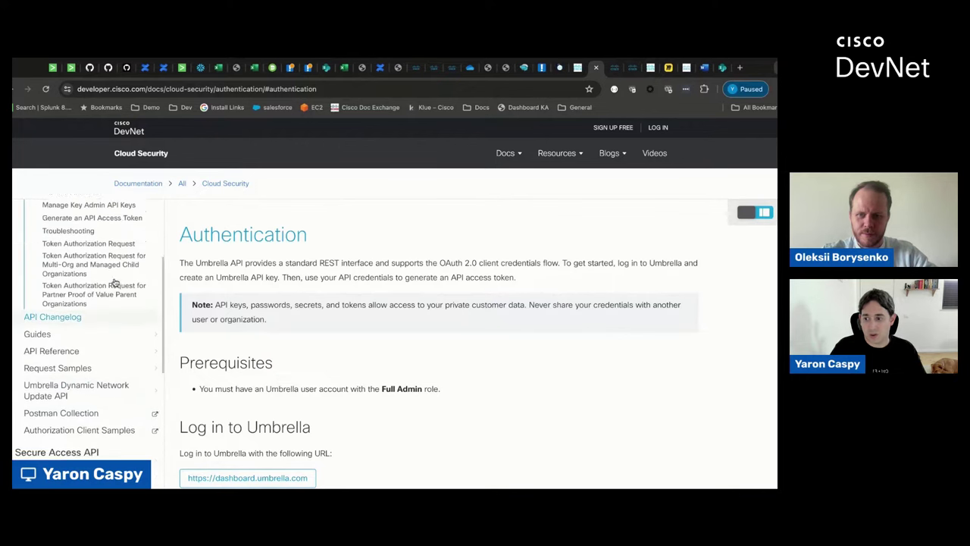
scroll(114, 282, "up", 3)
scroll(106, 273, "down", 5)
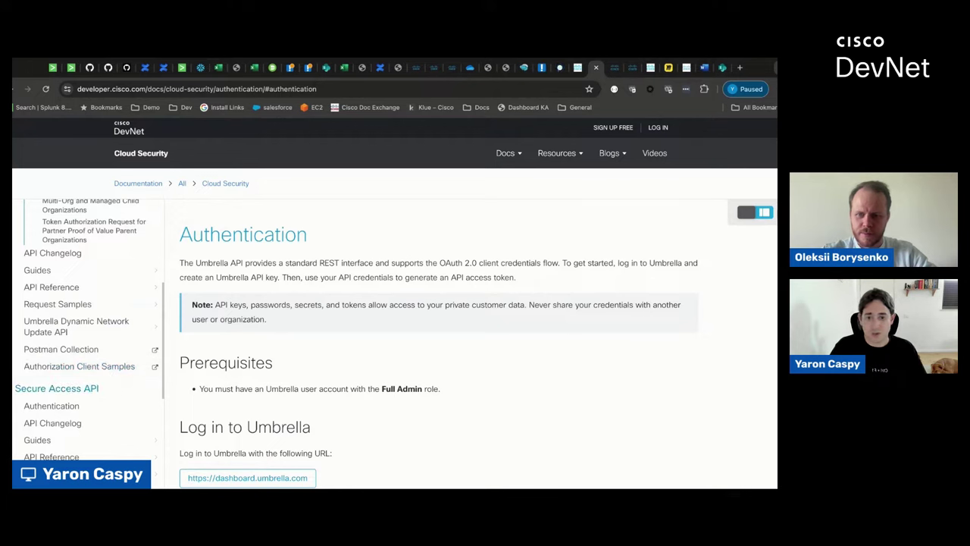
scroll(87, 330, "up", 6)
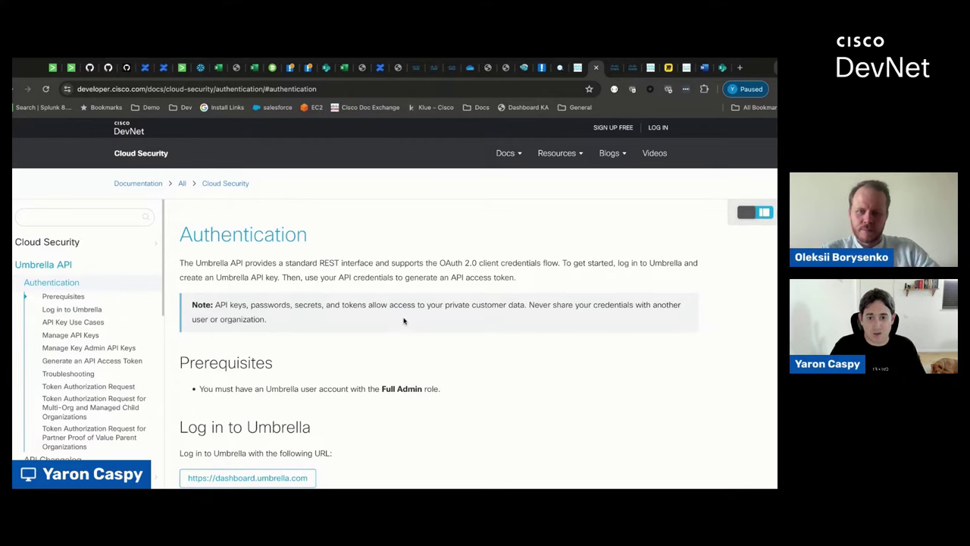
scroll(400, 351, "down", 1)
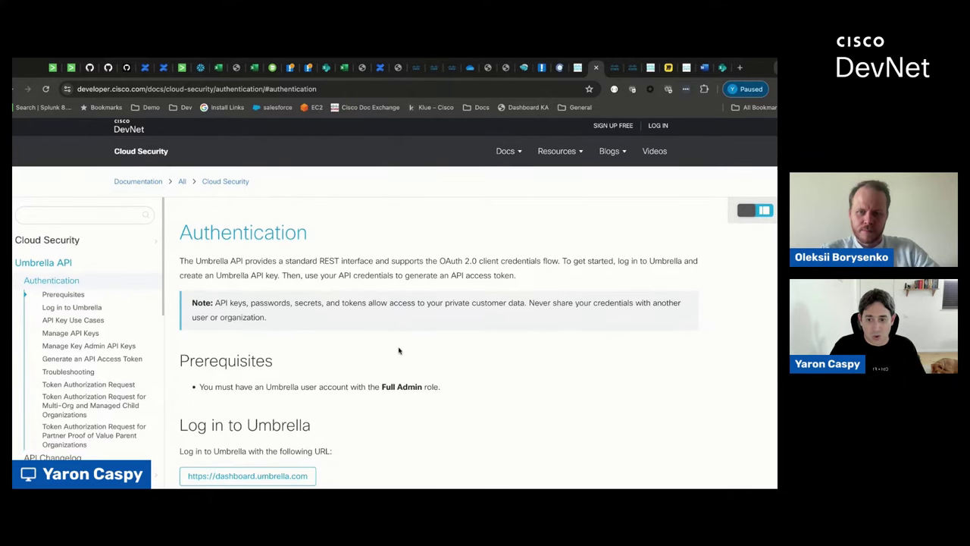
scroll(392, 349, "down", 2)
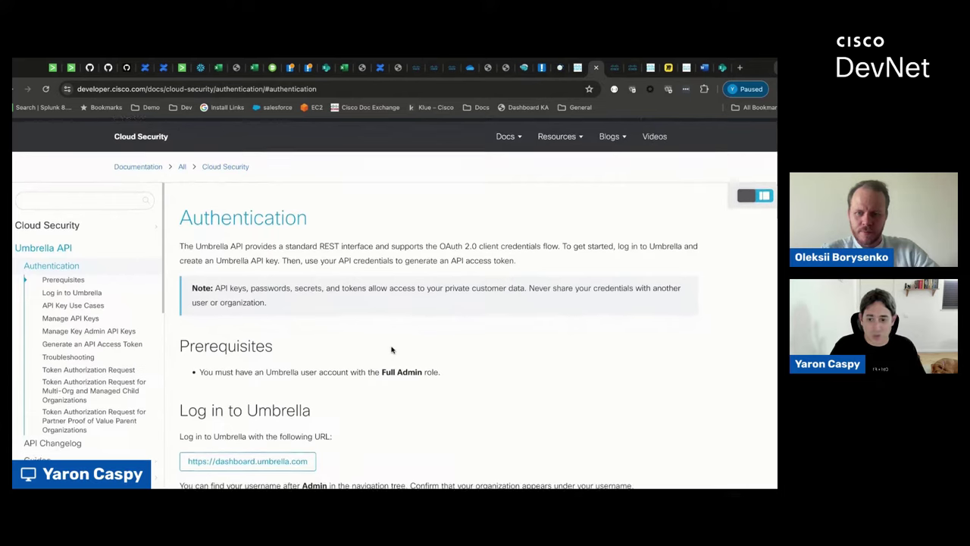
scroll(470, 319, "down", 5)
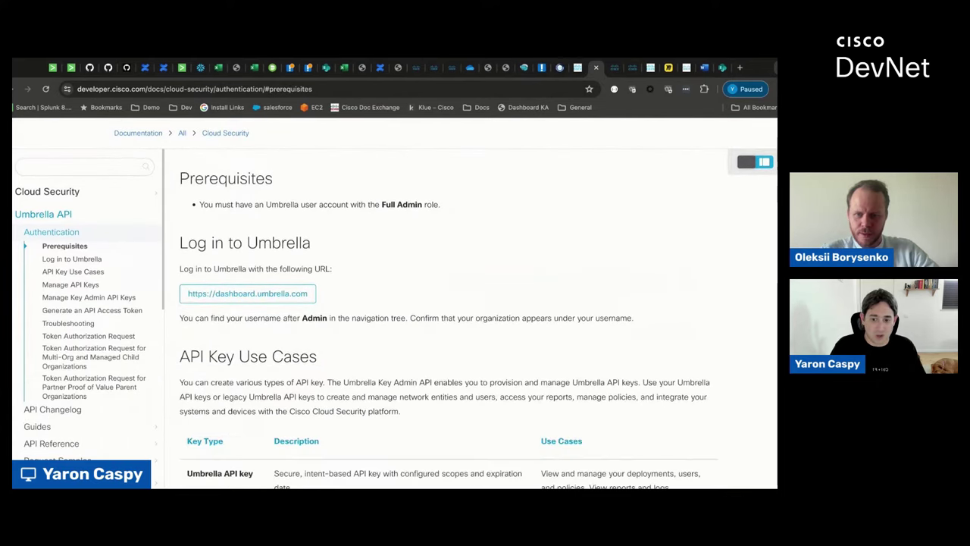
scroll(470, 318, "down", 6)
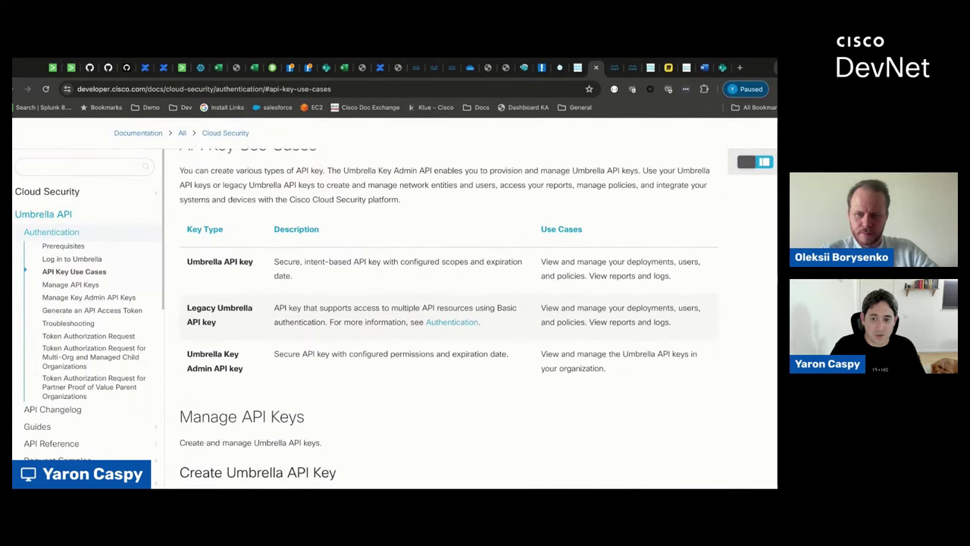
scroll(470, 319, "down", 3)
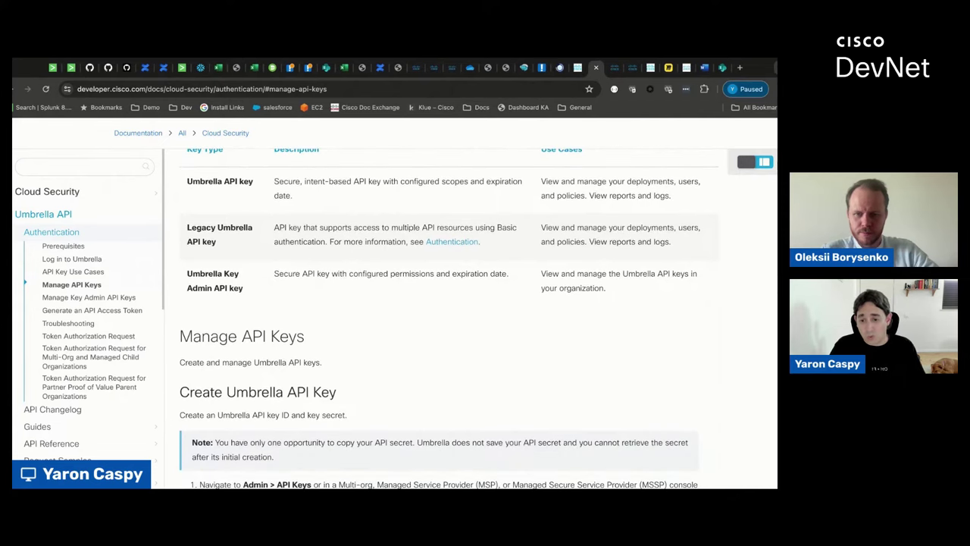
scroll(470, 318, "down", 3)
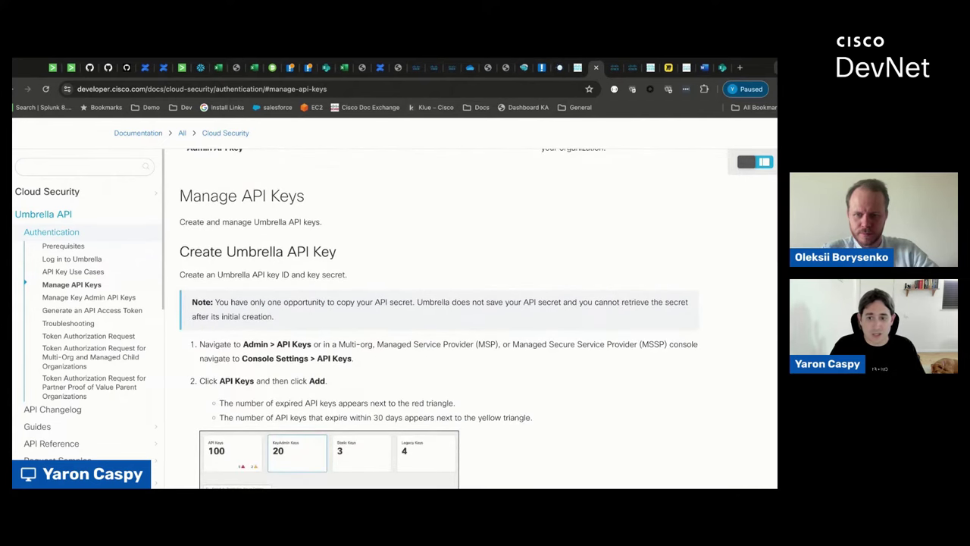
scroll(470, 319, "down", 1)
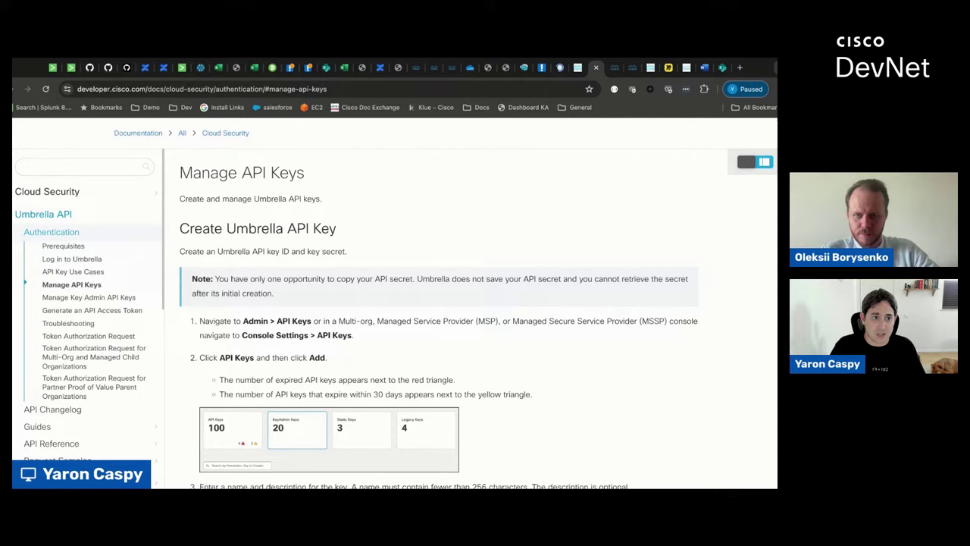
Step: Switch to the Cisco Umbrella dashboard and start adding a new API key from the admin API key management page
left_click(615, 67)
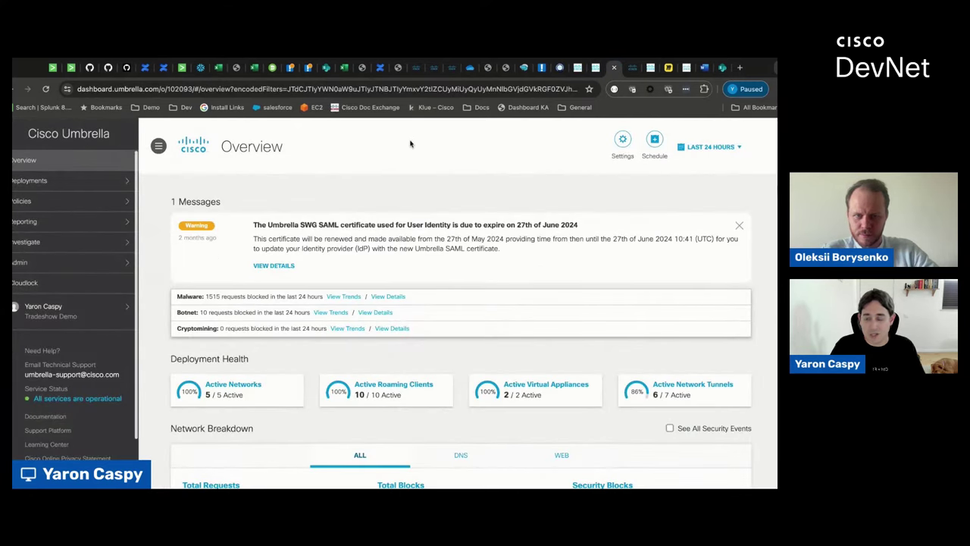
left_click(91, 262)
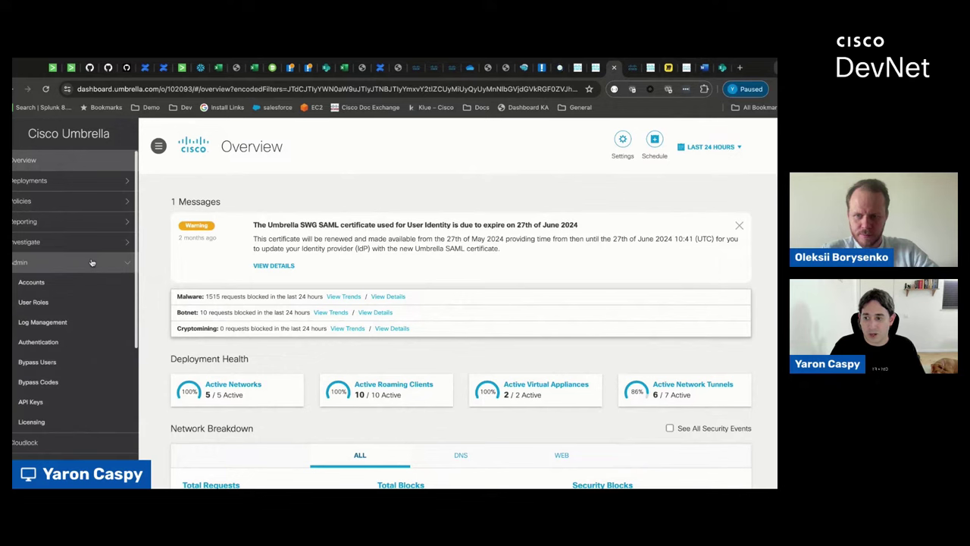
left_click(81, 401)
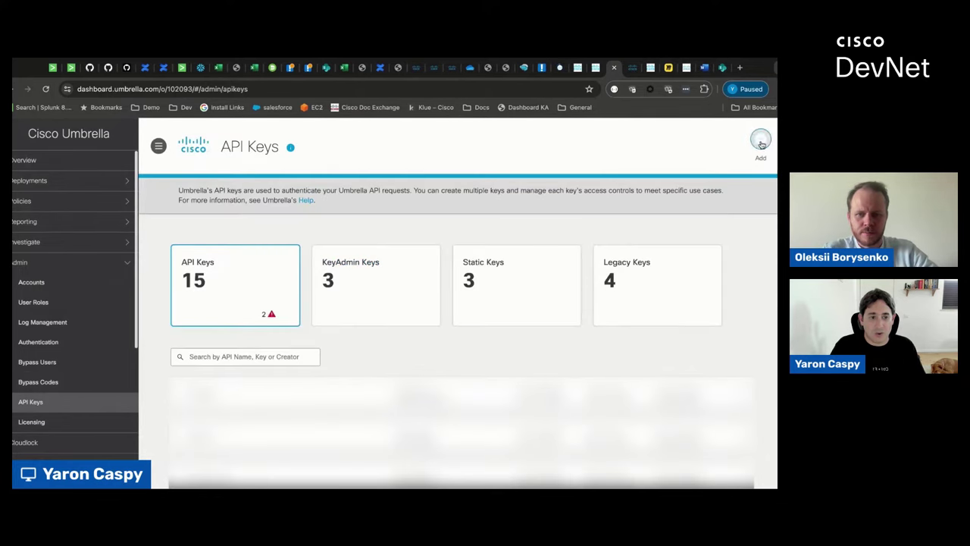
left_click(761, 141)
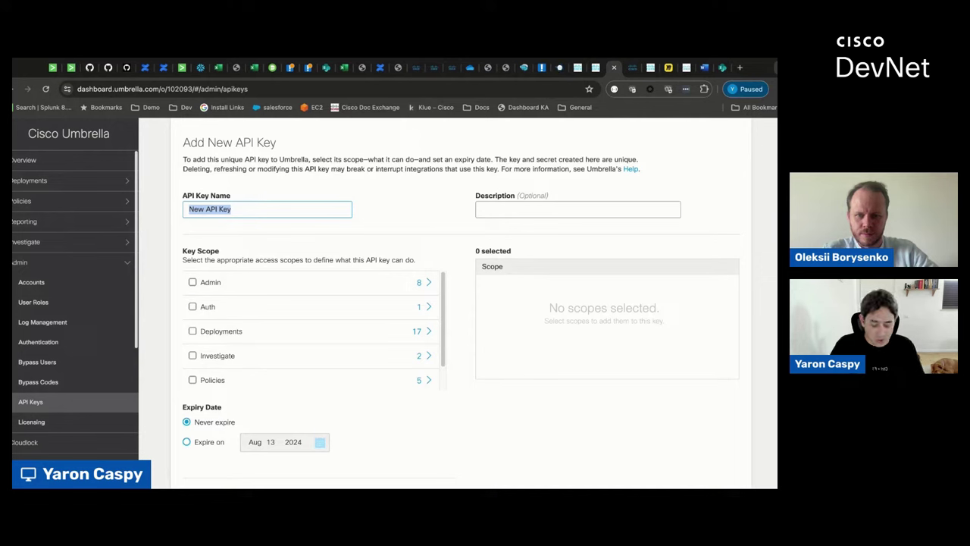
Step: Name the new API key "Stream1" and enter "This is a description" as its description
type("Stream")
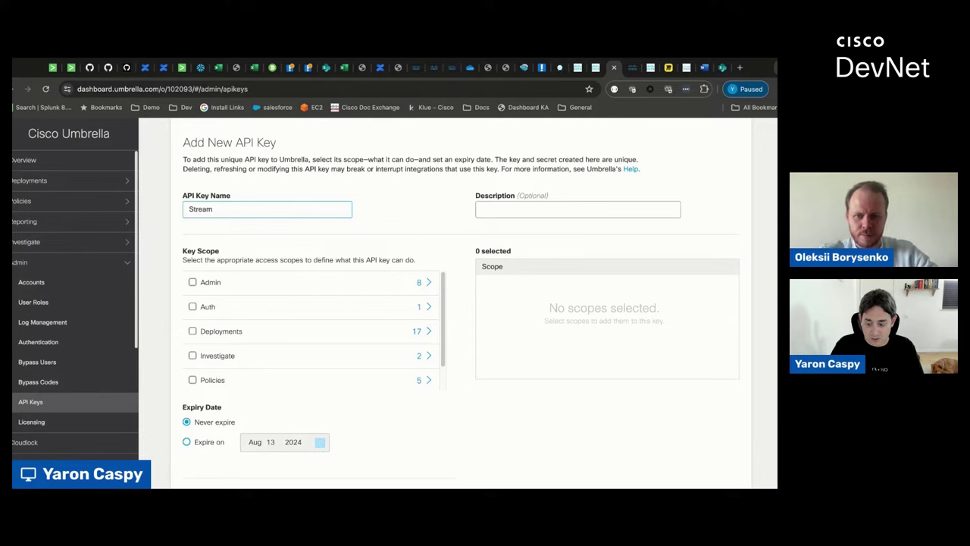
type("1")
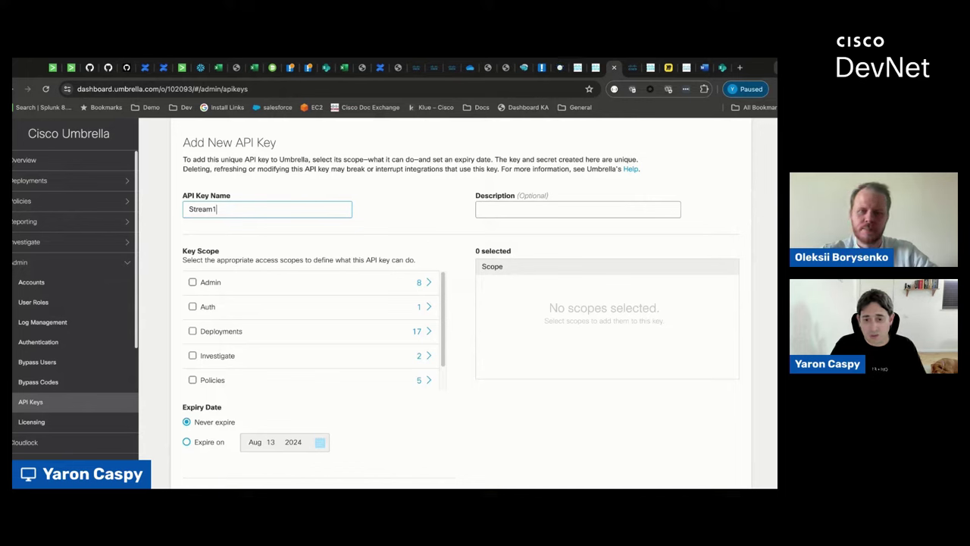
left_click(515, 210)
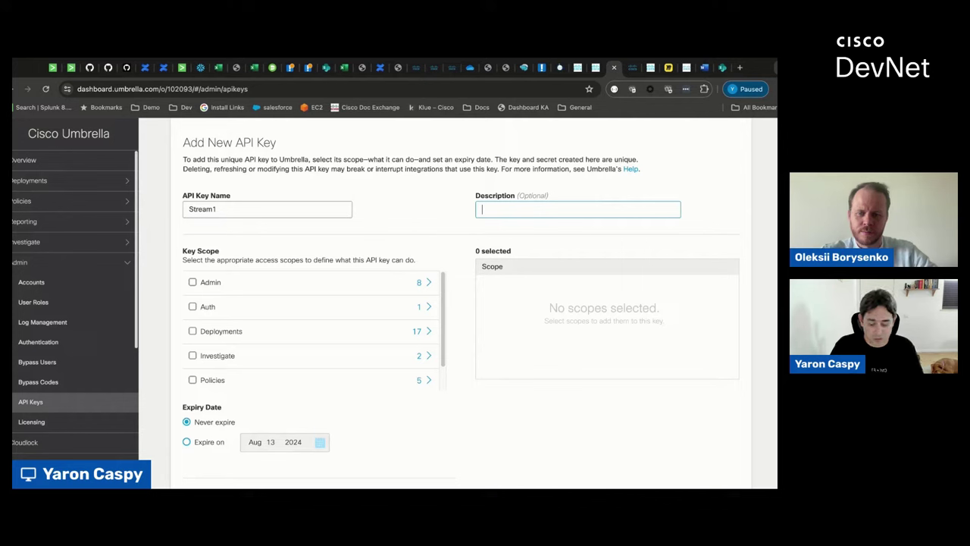
type("This is a de")
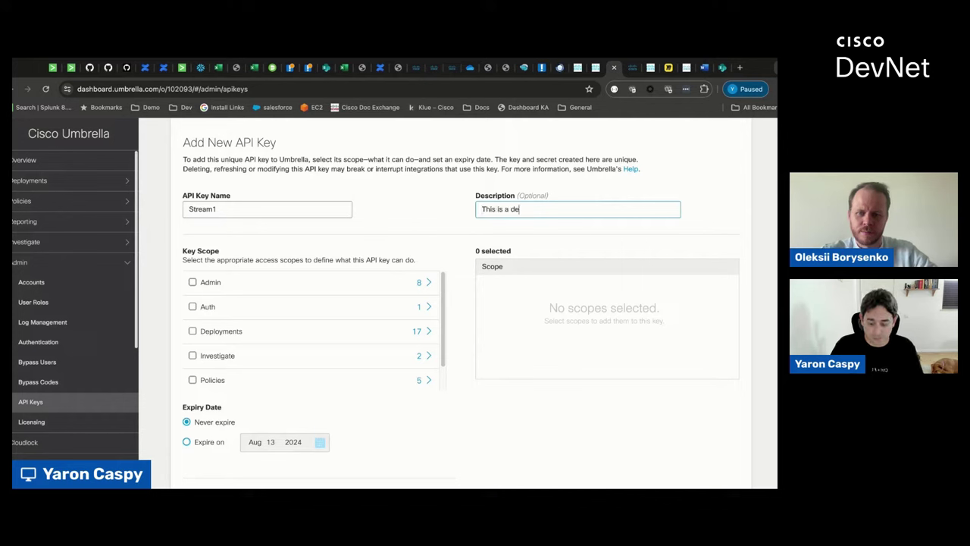
type("scription")
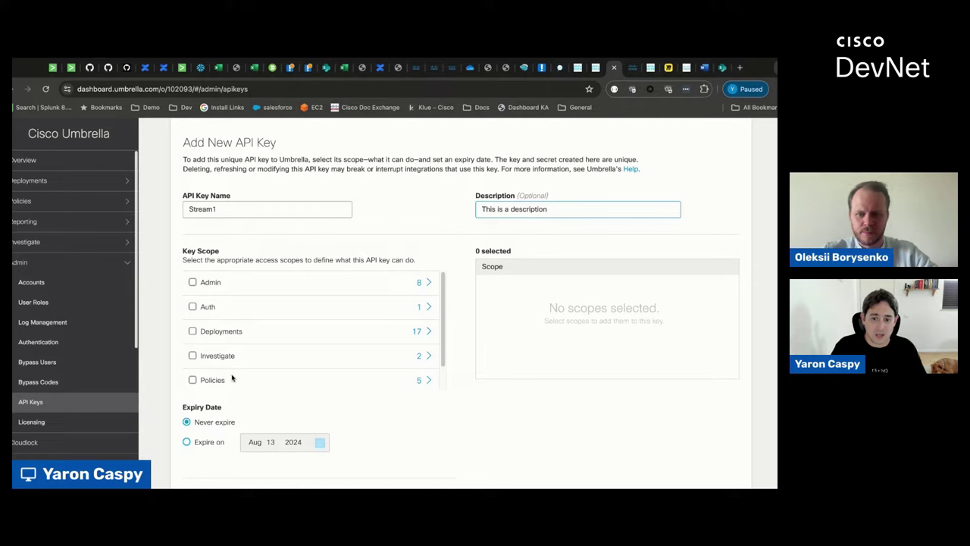
scroll(235, 381, "down", 1)
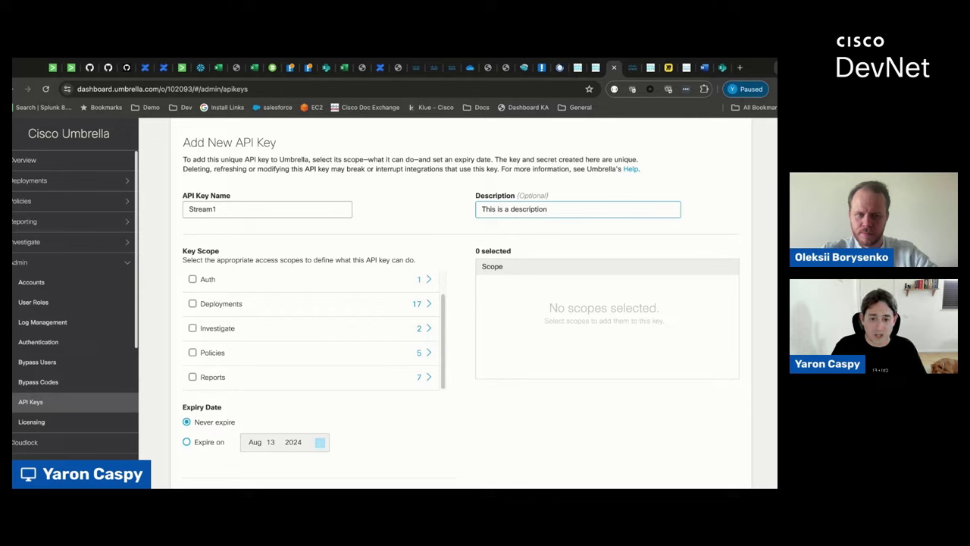
scroll(311, 327, "up", 1)
scroll(311, 330, "up", 1)
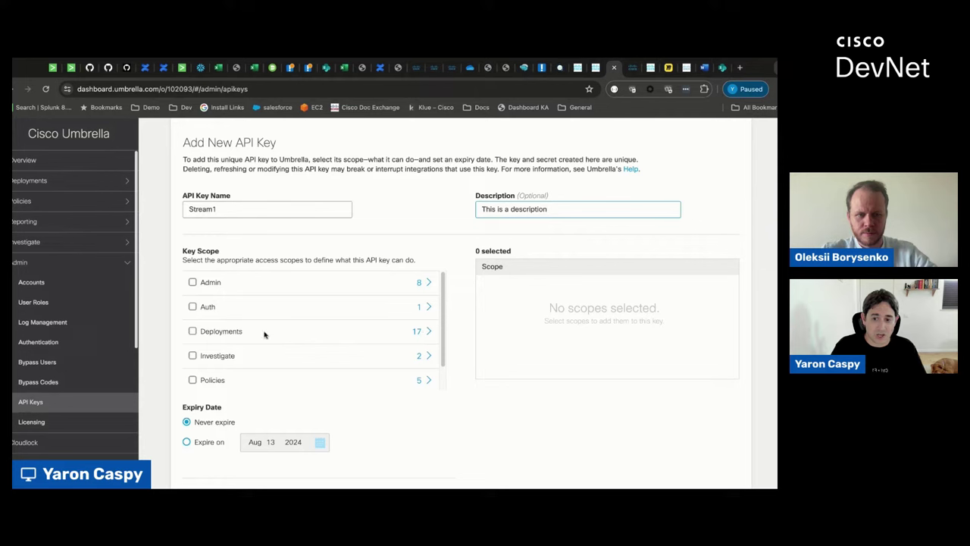
left_click(224, 335)
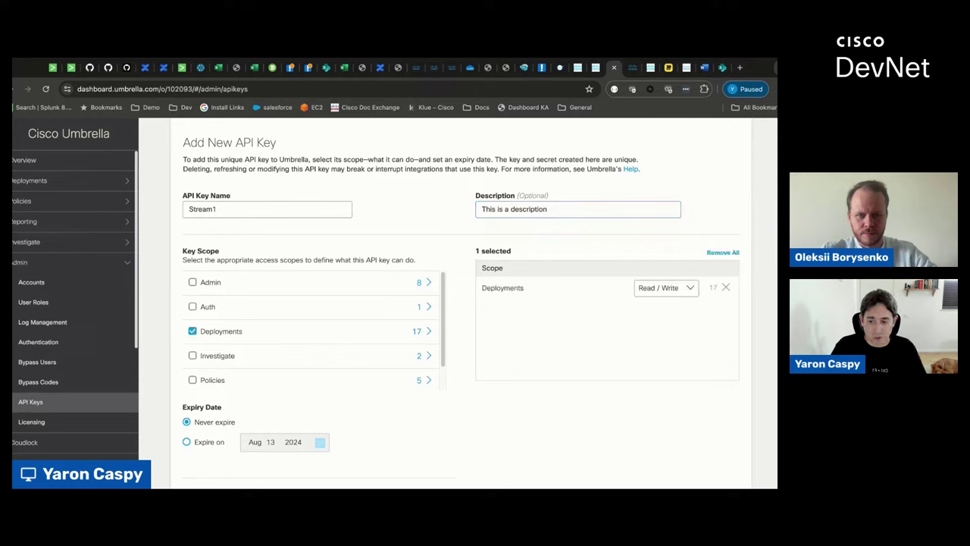
left_click(193, 330)
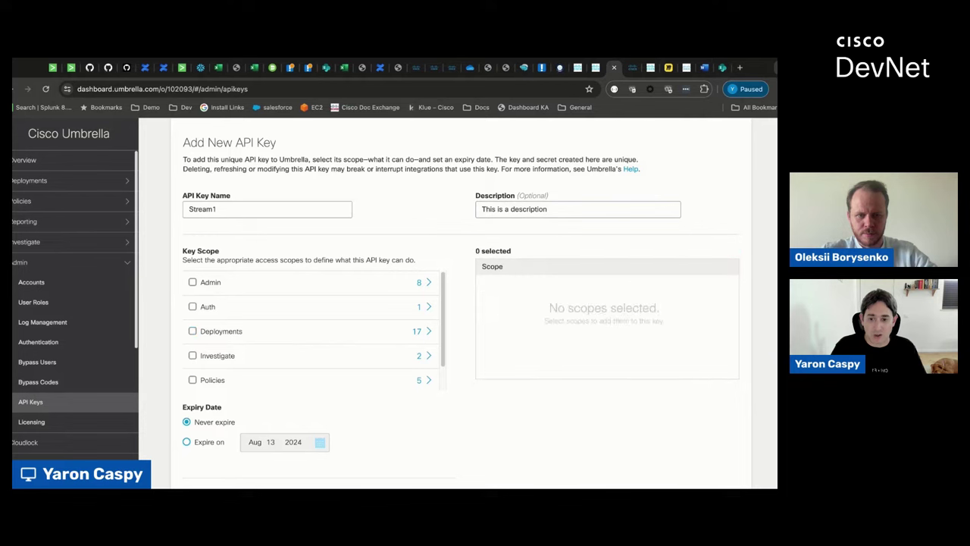
Step: Add the Roaming Computers scope from the Deployments category to the key with Read-Only access
left_click(423, 332)
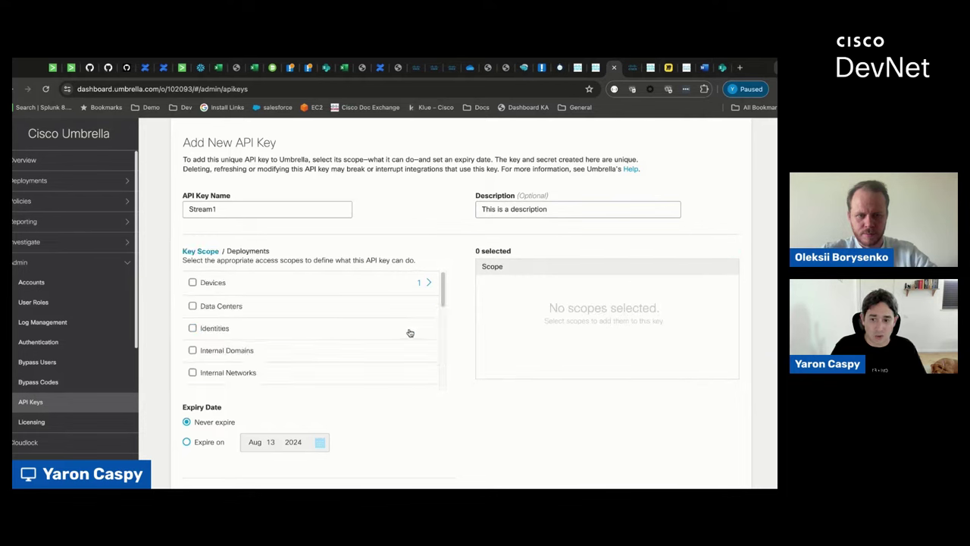
scroll(313, 341, "down", 2)
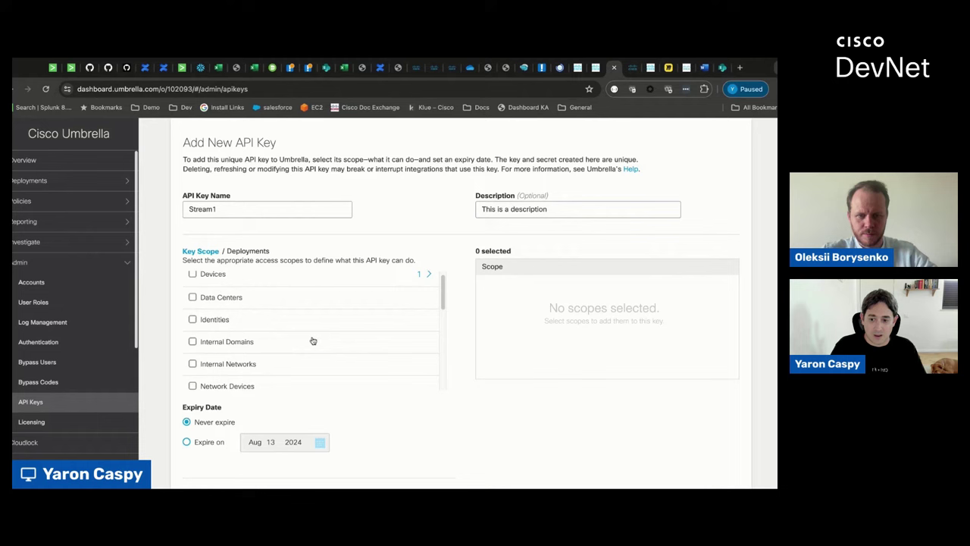
scroll(312, 341, "down", 5)
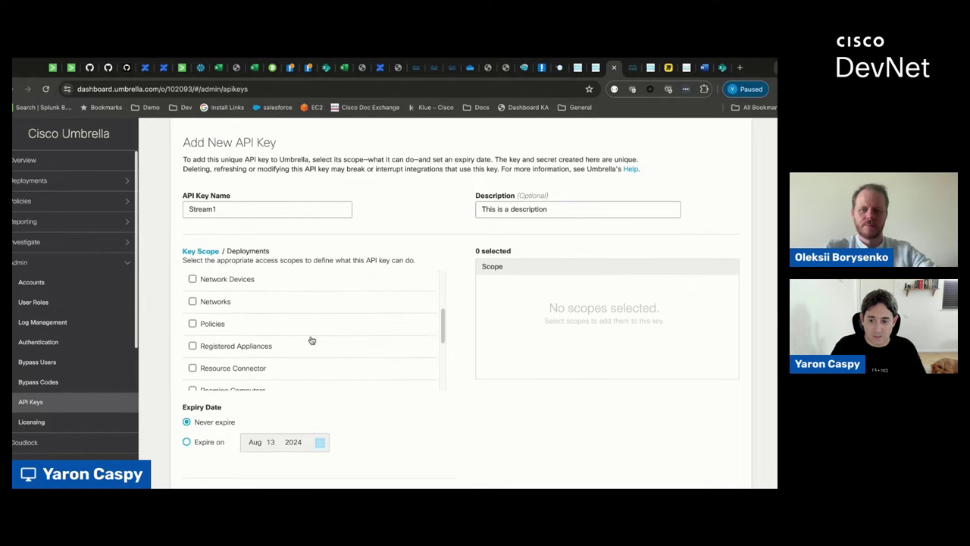
scroll(307, 341, "down", 1)
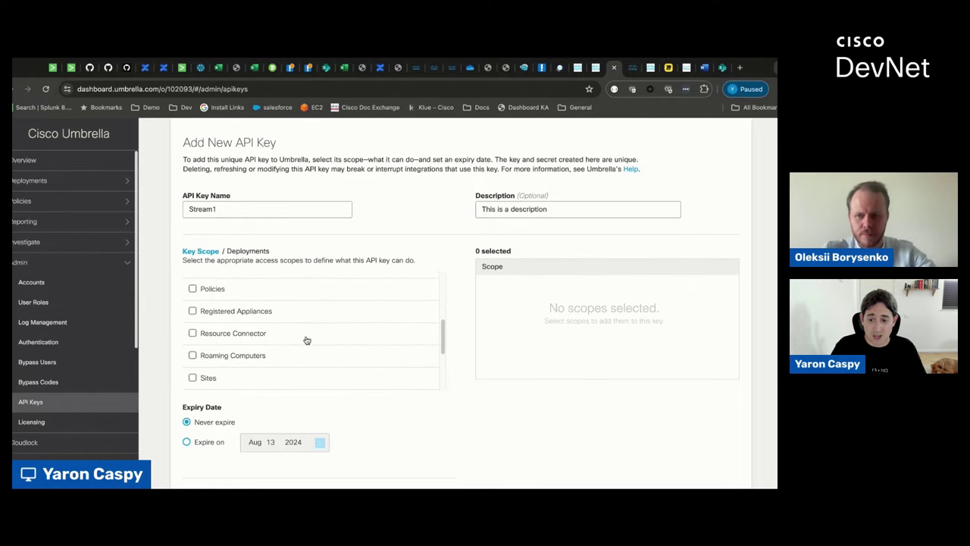
left_click(245, 358)
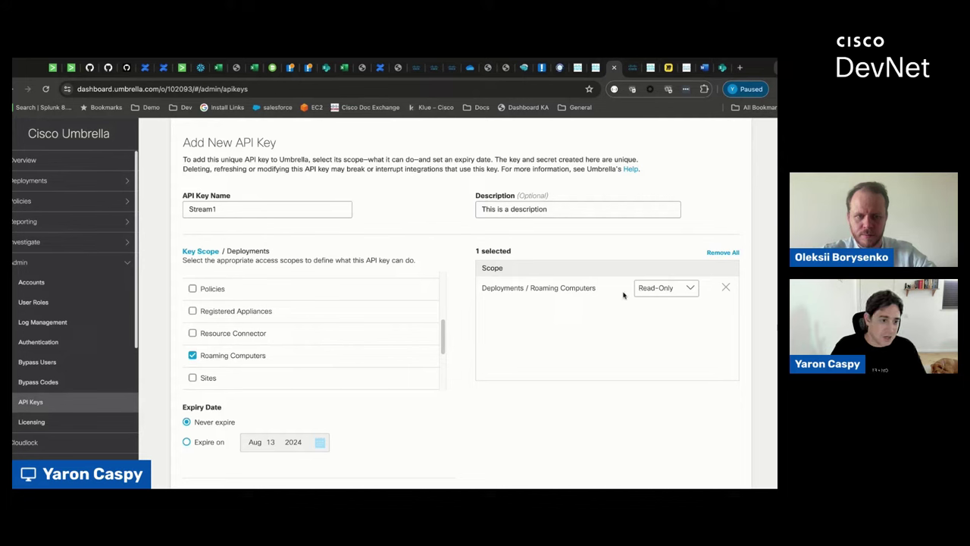
Step: Add the Aggregations and Granular Events scopes from the Reports category to the key, then return to the main scope list
left_click(202, 251)
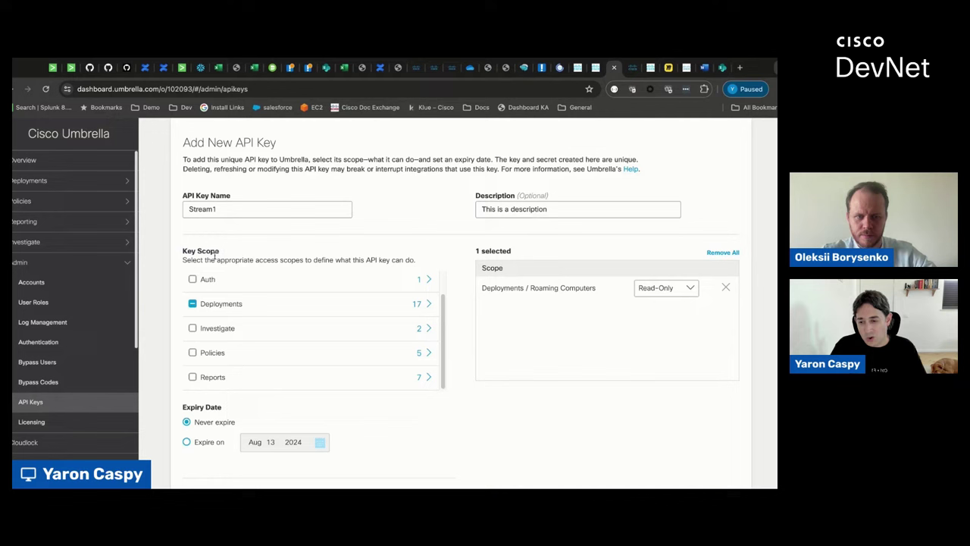
left_click(423, 379)
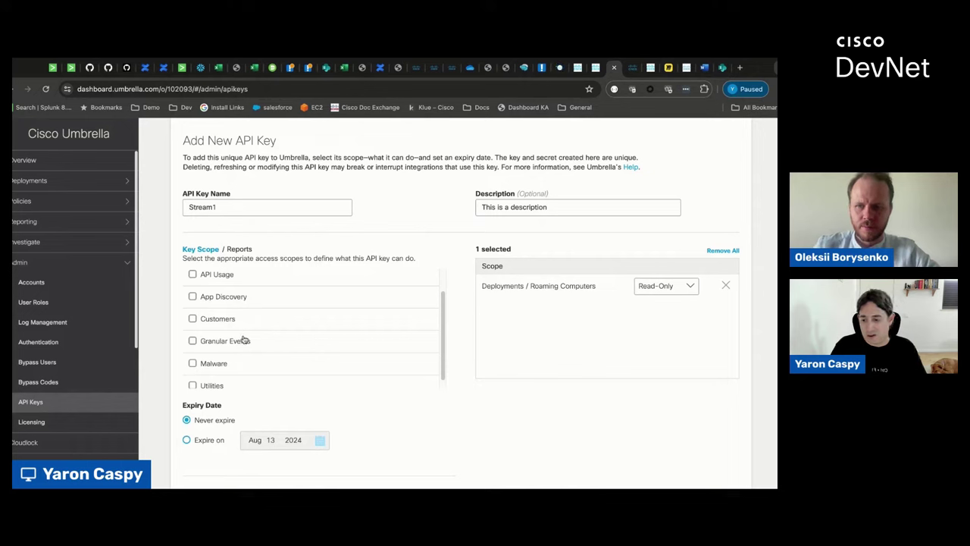
scroll(244, 340, "down", 1)
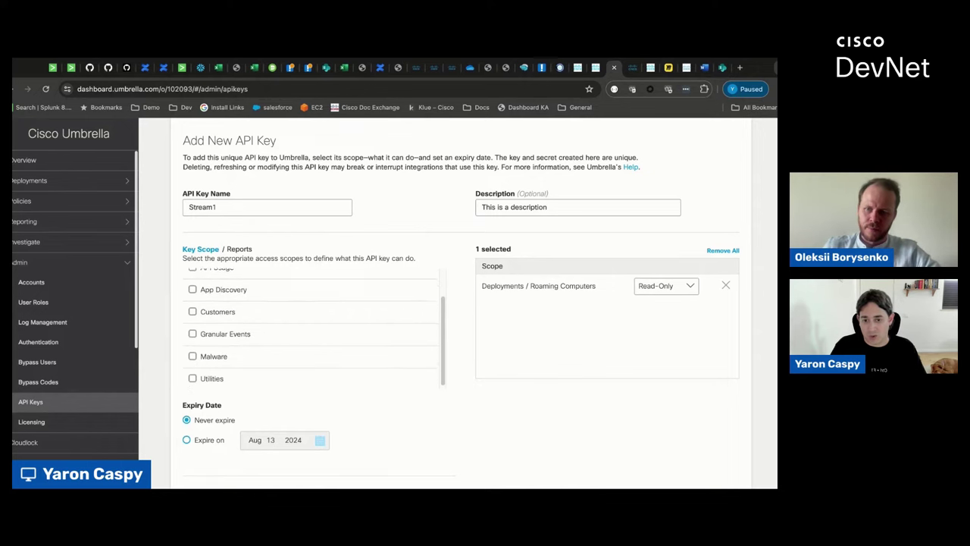
scroll(244, 341, "up", 2)
left_click(206, 284)
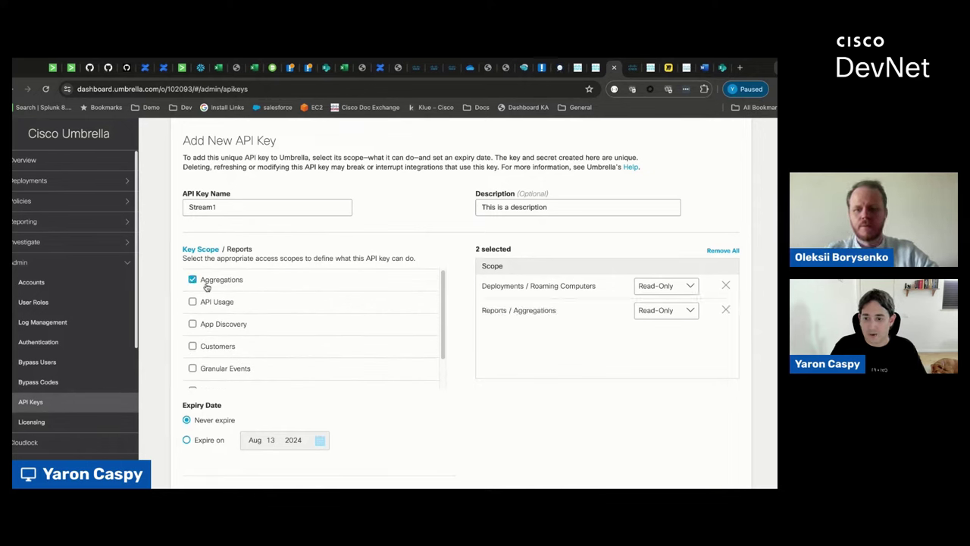
left_click(234, 369)
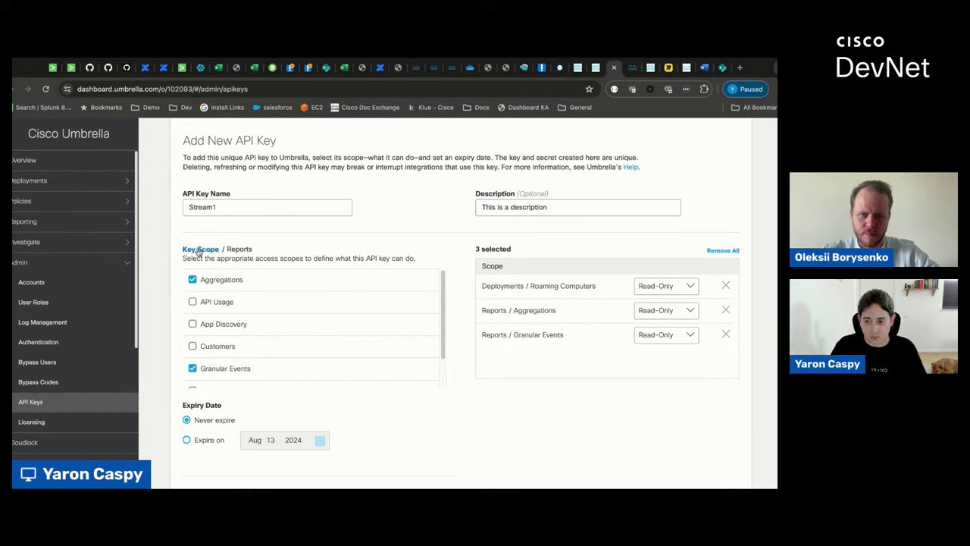
left_click(198, 251)
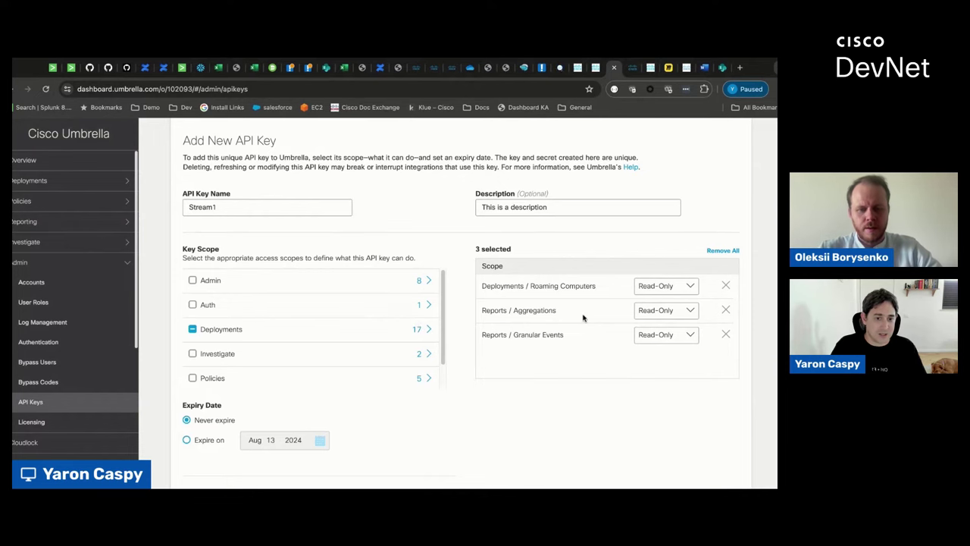
scroll(445, 387, "down", 1)
scroll(445, 388, "down", 4)
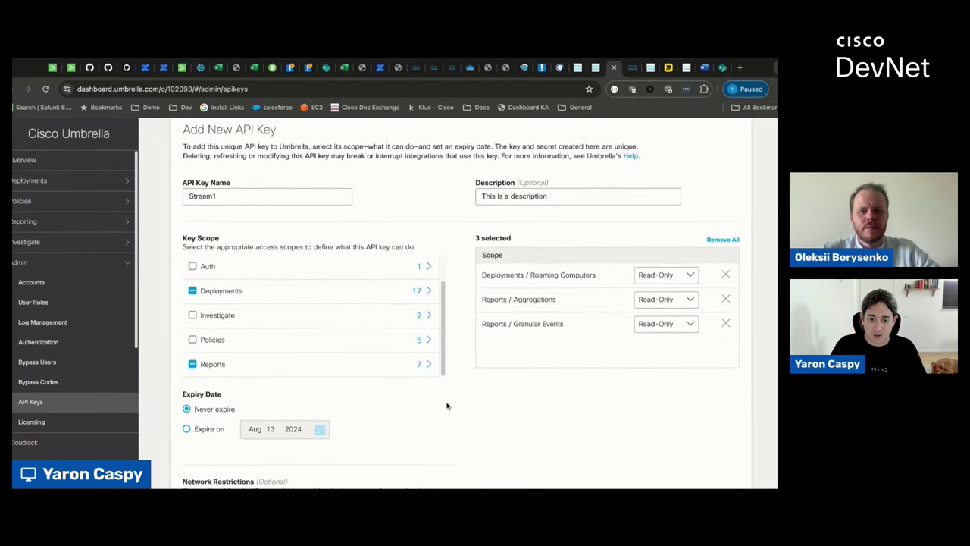
Step: Create the Stream1 API key with the Never expire setting and no network restrictions
scroll(448, 399, "down", 2)
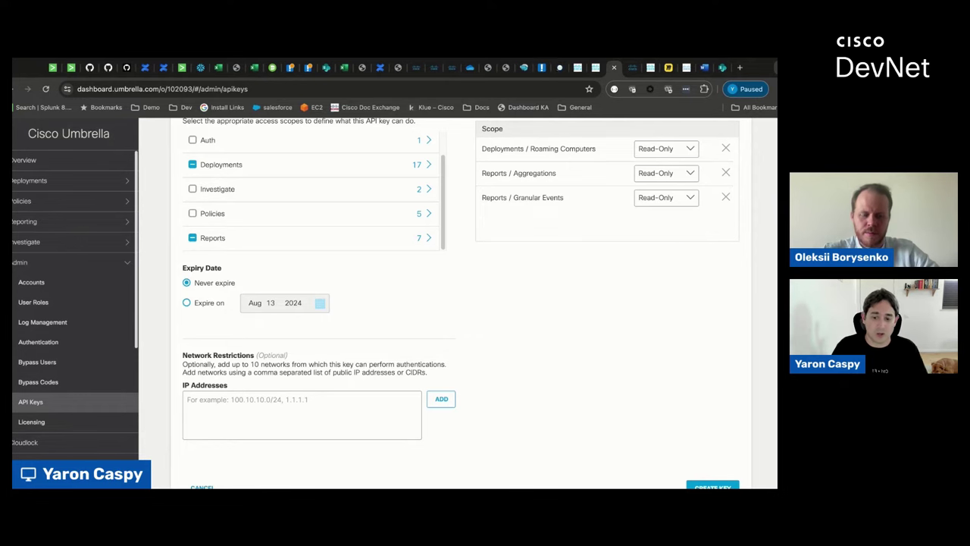
scroll(227, 334, "down", 1)
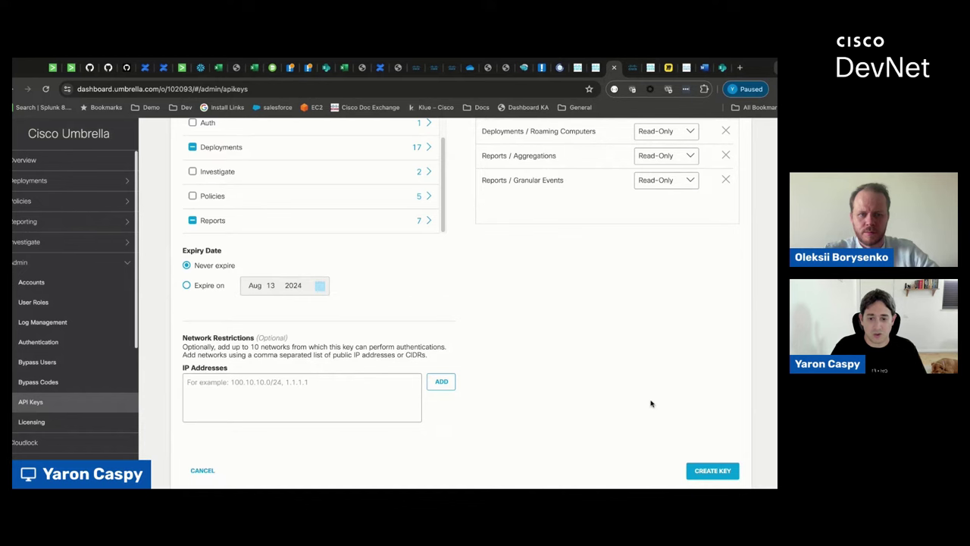
left_click(711, 471)
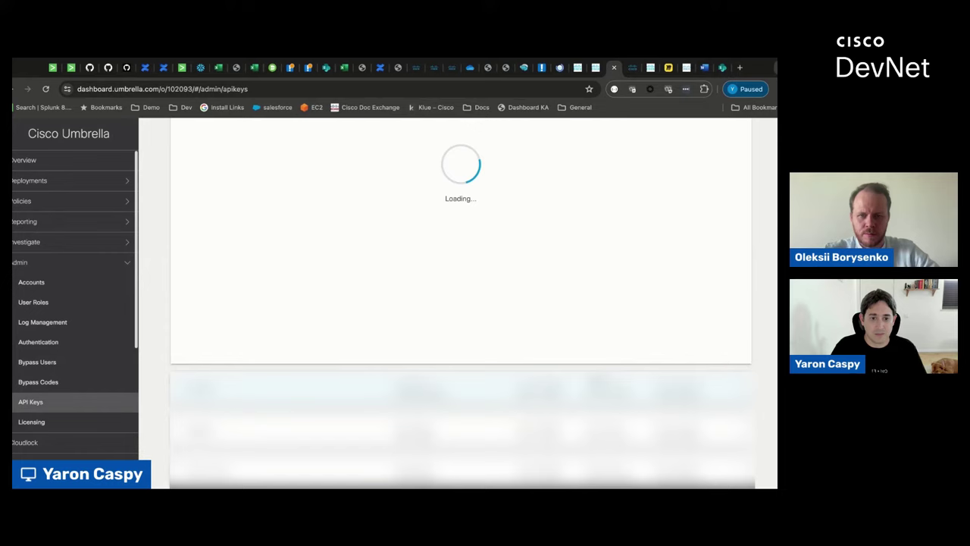
scroll(596, 377, "down", 5)
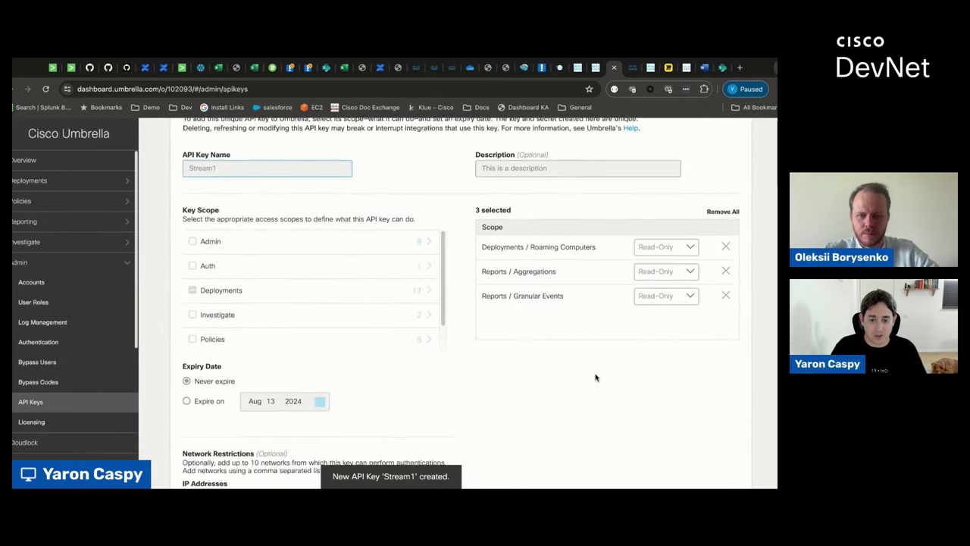
scroll(460, 303, "down", 1)
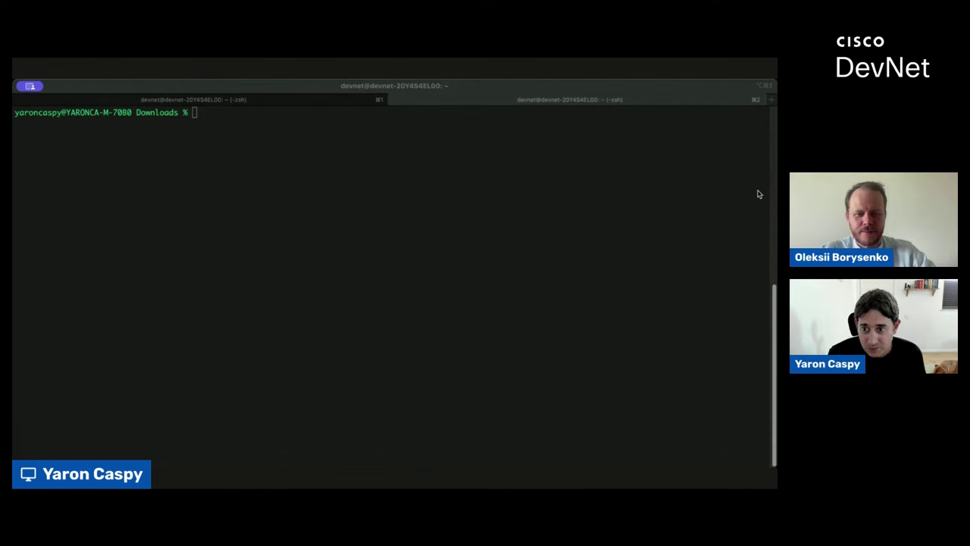
left_click(546, 218)
type("curl --location --request GET 'https://api.umbrella.com/auth/v2/token' -u \"")
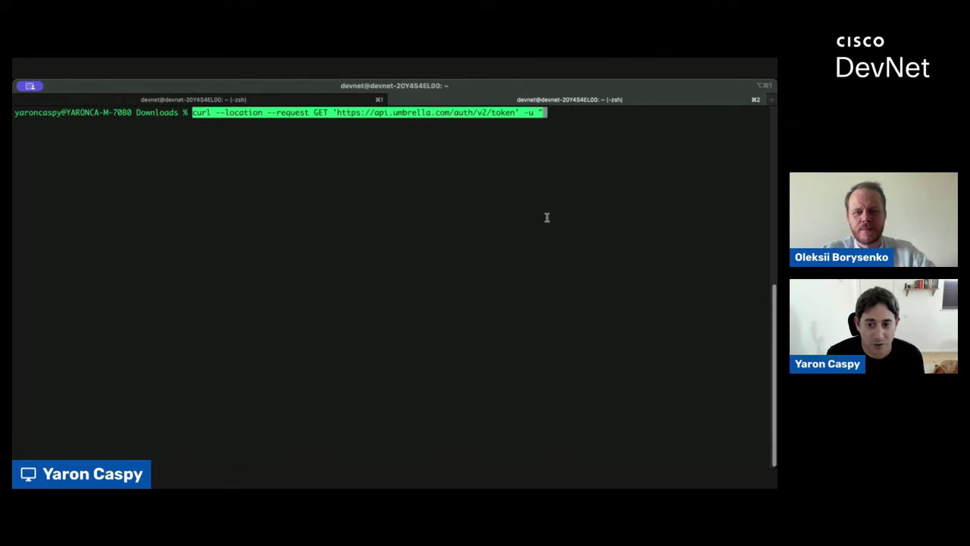
key("Right")
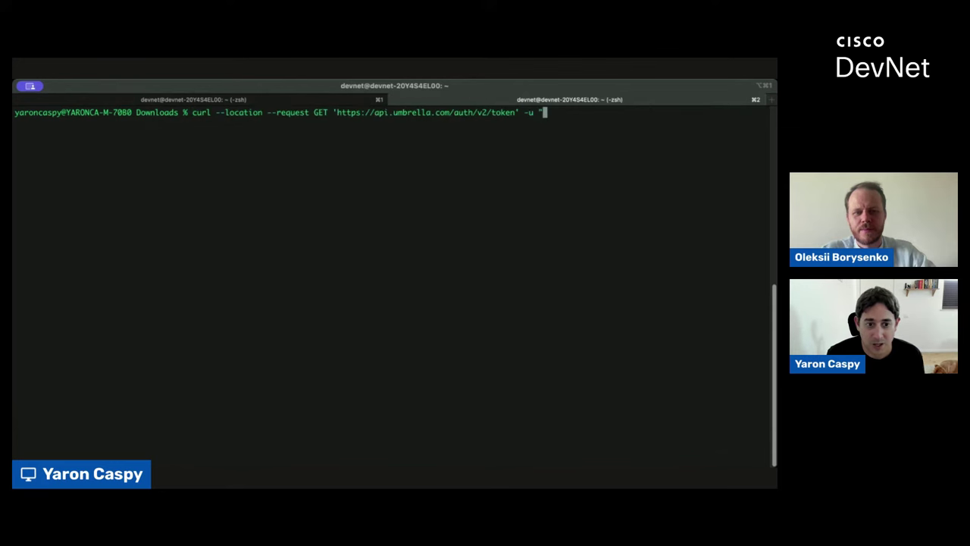
left_click(492, 114, "super")
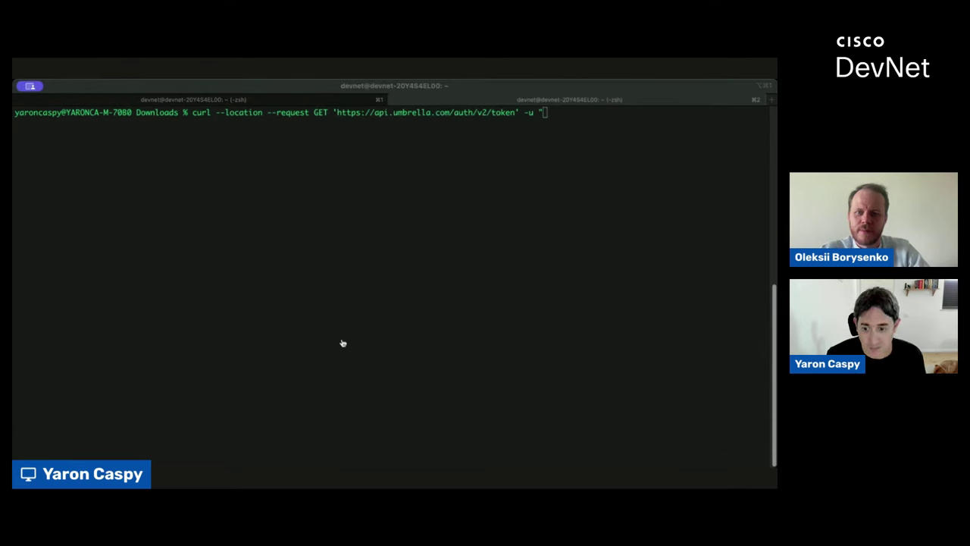
Step: Complete the curl credentials with the API key and key secret separated by a colon, close the quote, and run the token request
left_click(427, 288)
key("super+v")
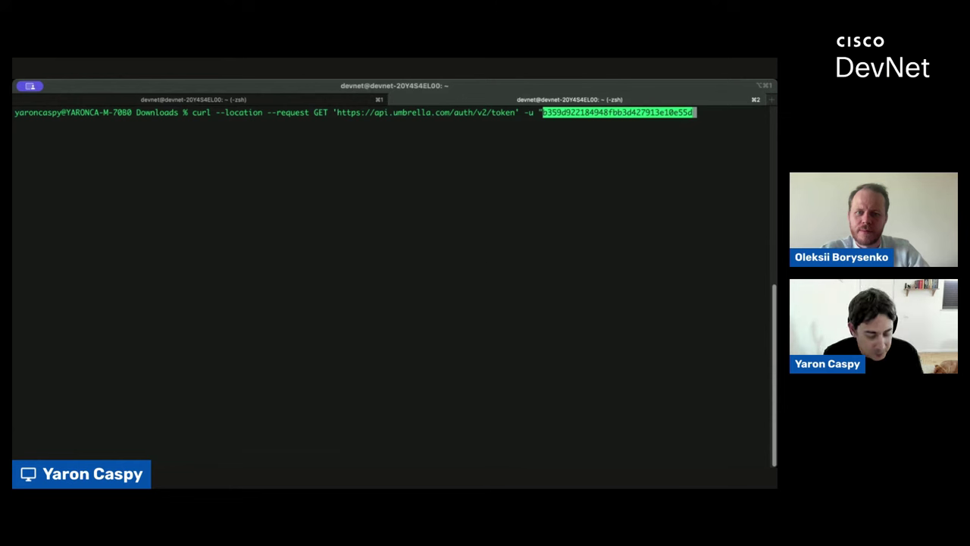
type(":")
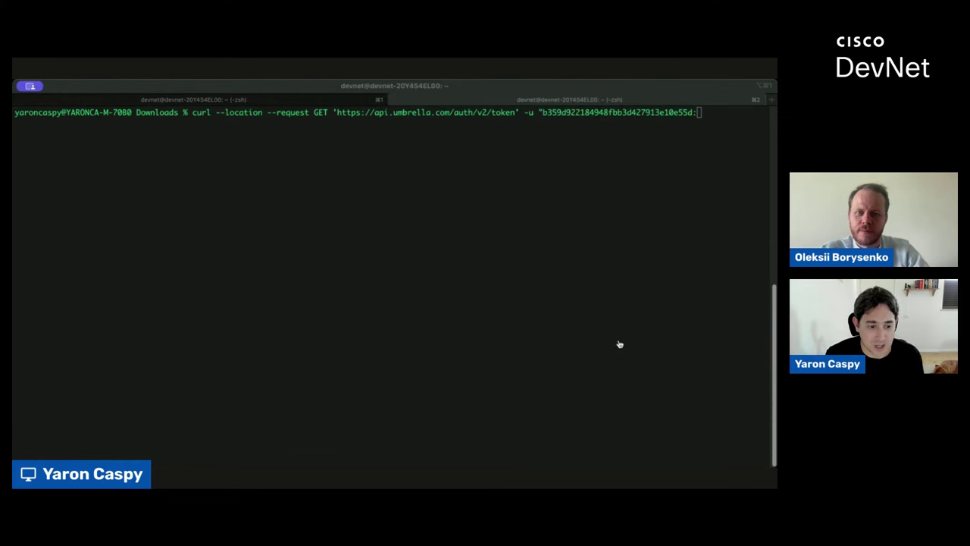
left_click(579, 295)
key("super+v")
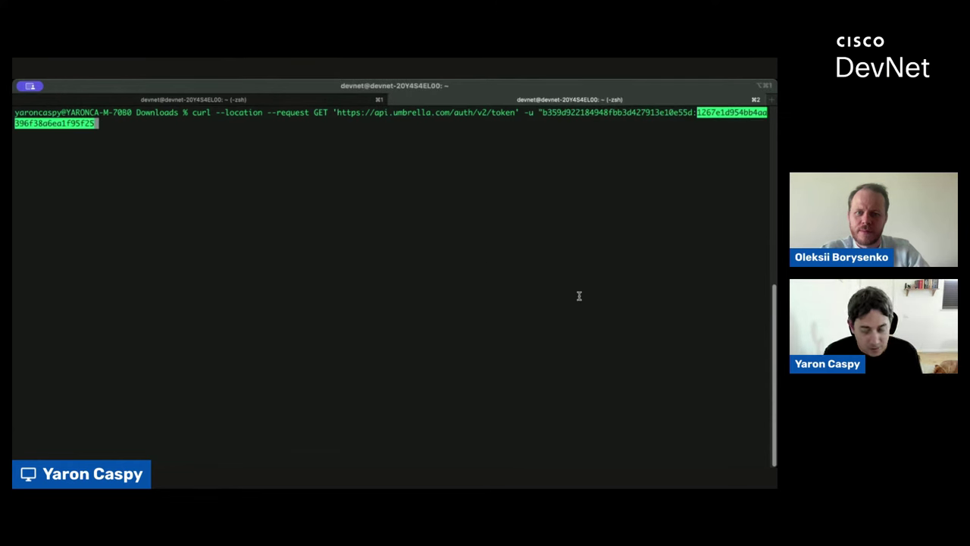
type("\"")
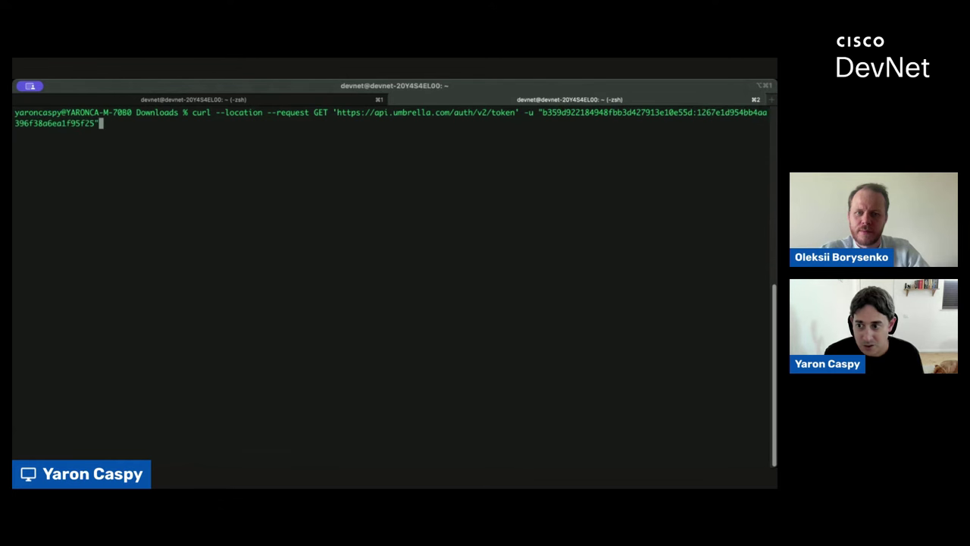
key("Return")
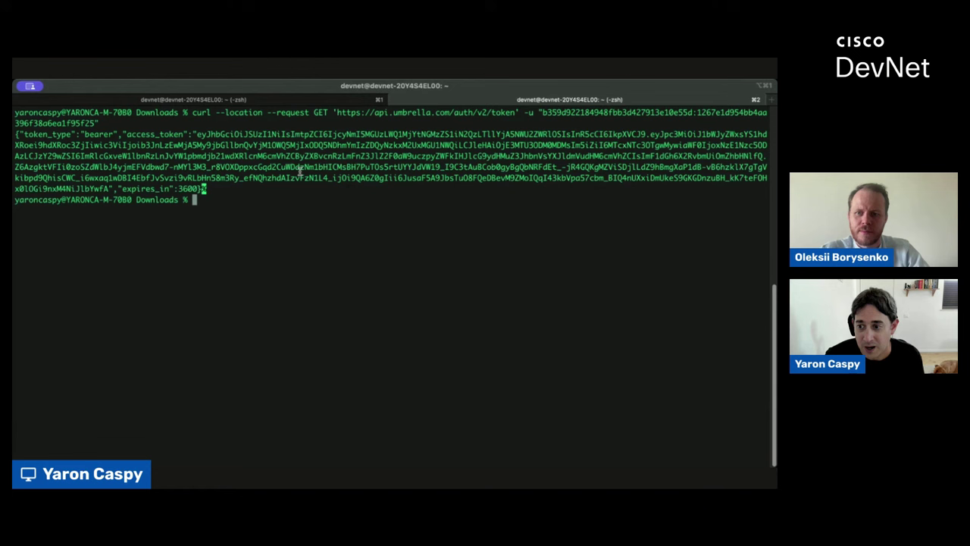
Step: Examine the access token and expires_in value in the response, along with the token endpoint URL in the request
double_click(154, 134)
left_click(235, 159)
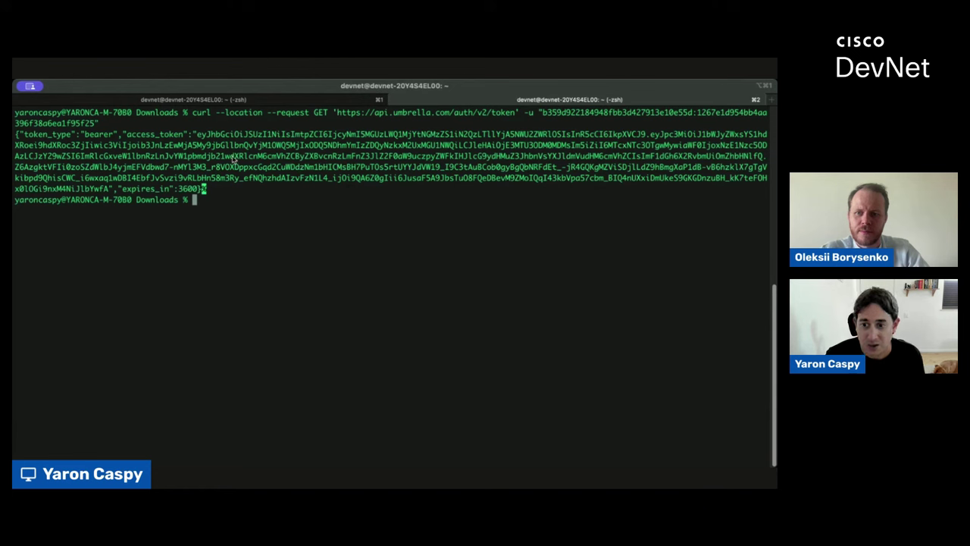
double_click(235, 160)
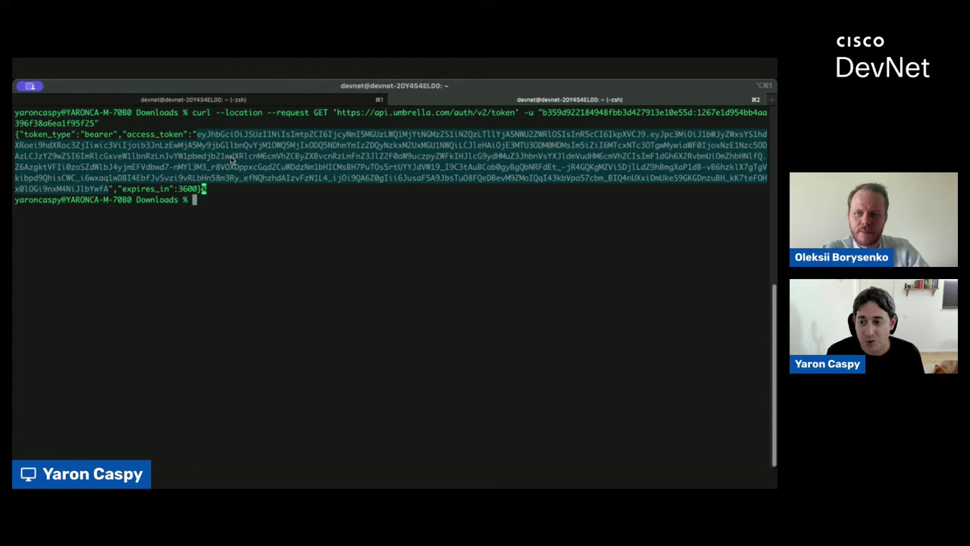
double_click(142, 191)
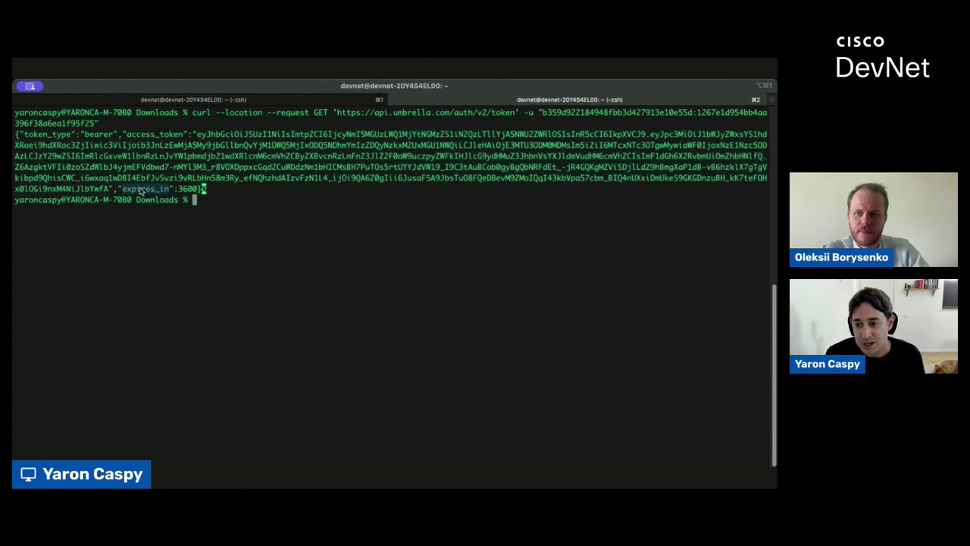
double_click(186, 189)
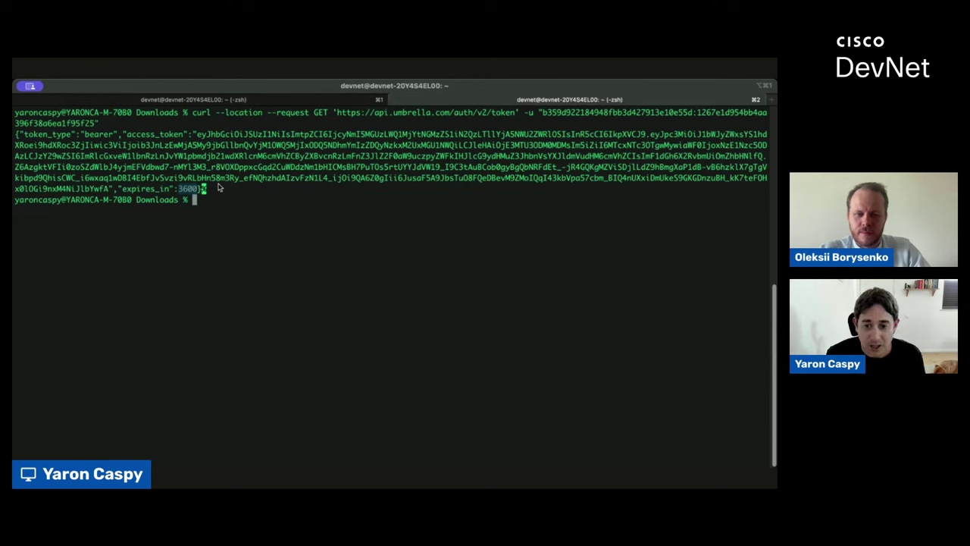
left_click(508, 112)
double_click(507, 112)
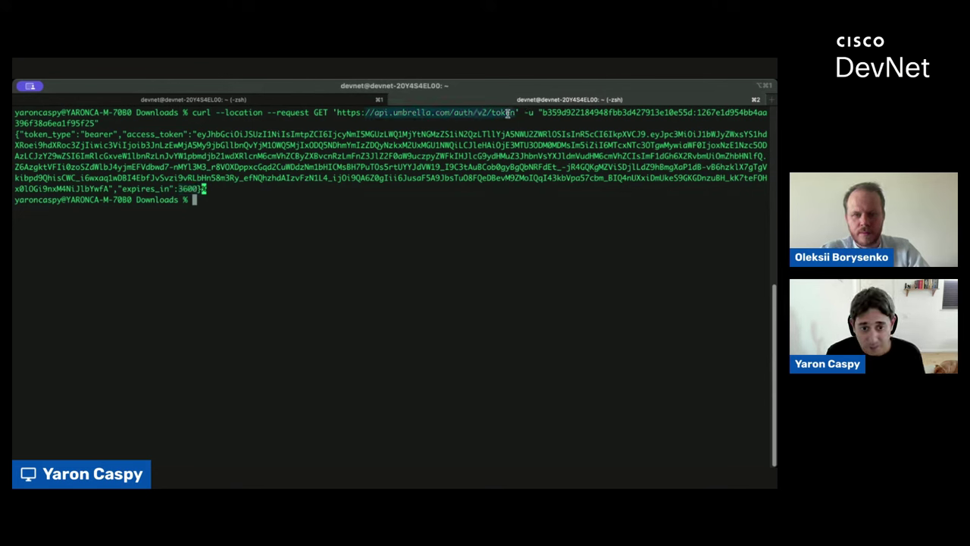
double_click(186, 189)
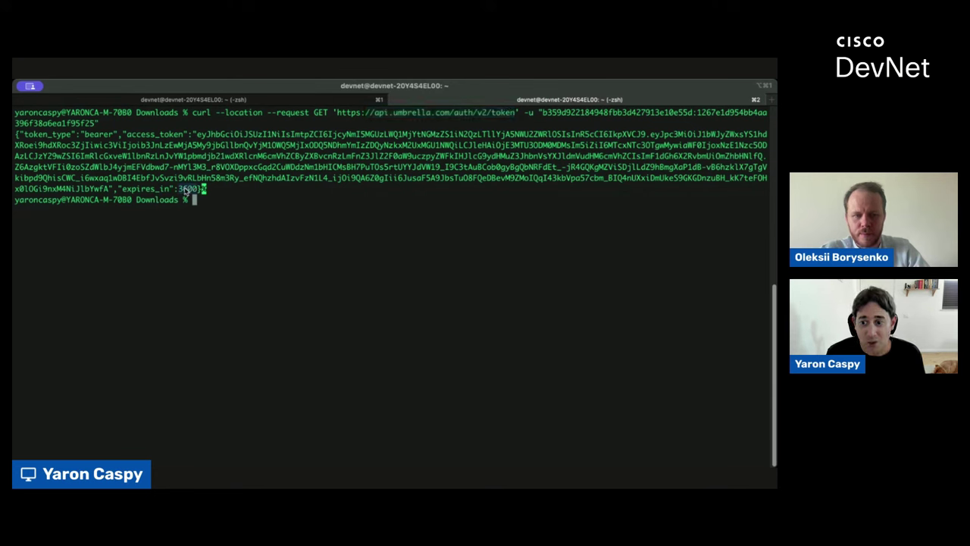
triple_click(228, 175)
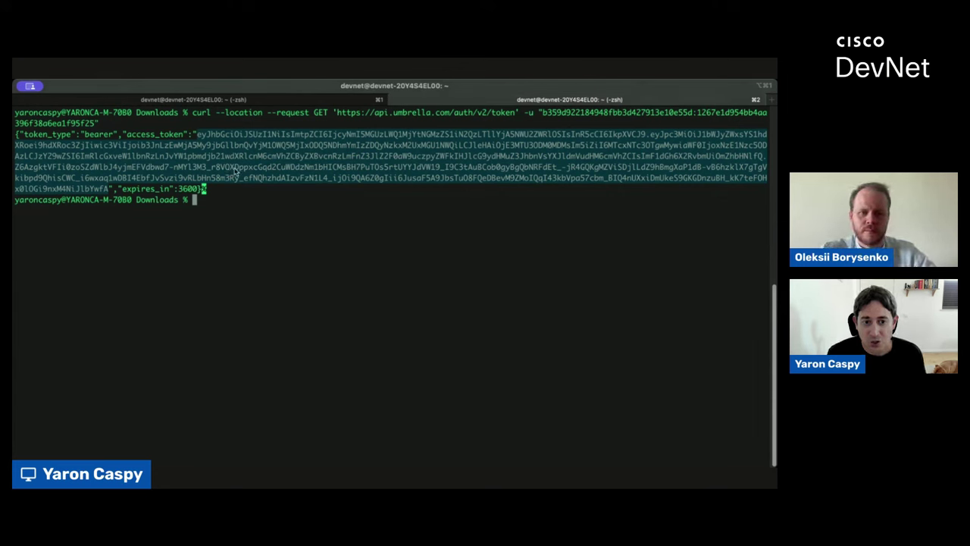
double_click(498, 113)
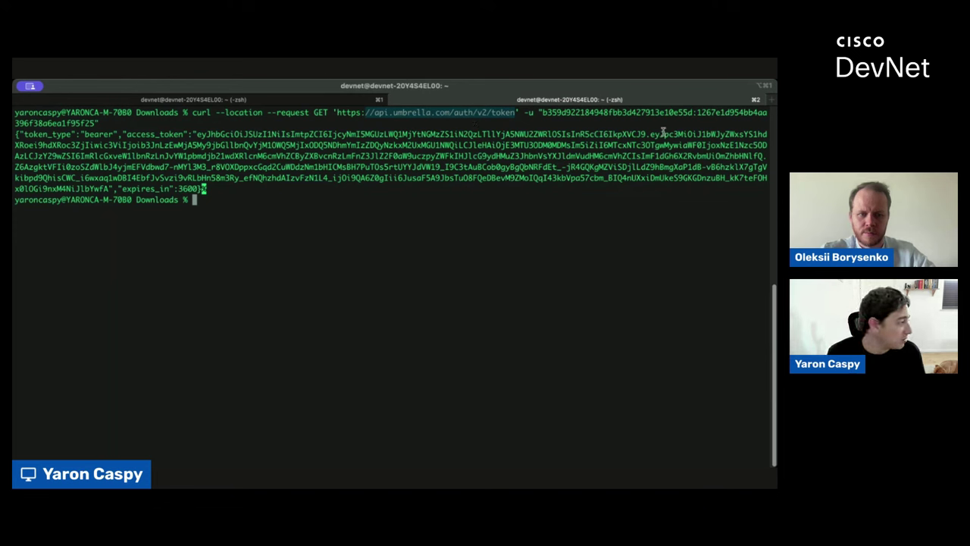
key("super+Tab")
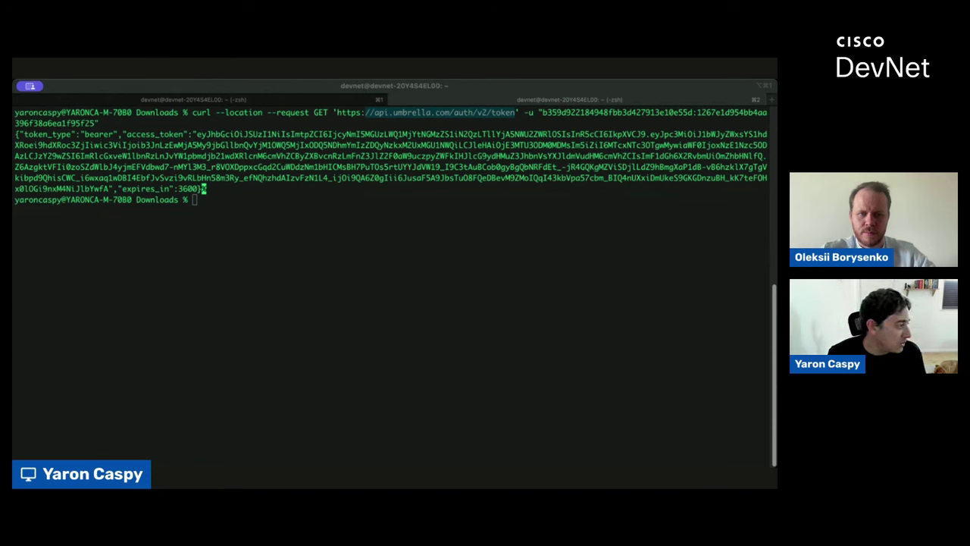
left_click(581, 200)
type("curl --location 'https://api.umbrella.com/deployments/v2/roamingcomputers' --header 'Authorization: Bearer")
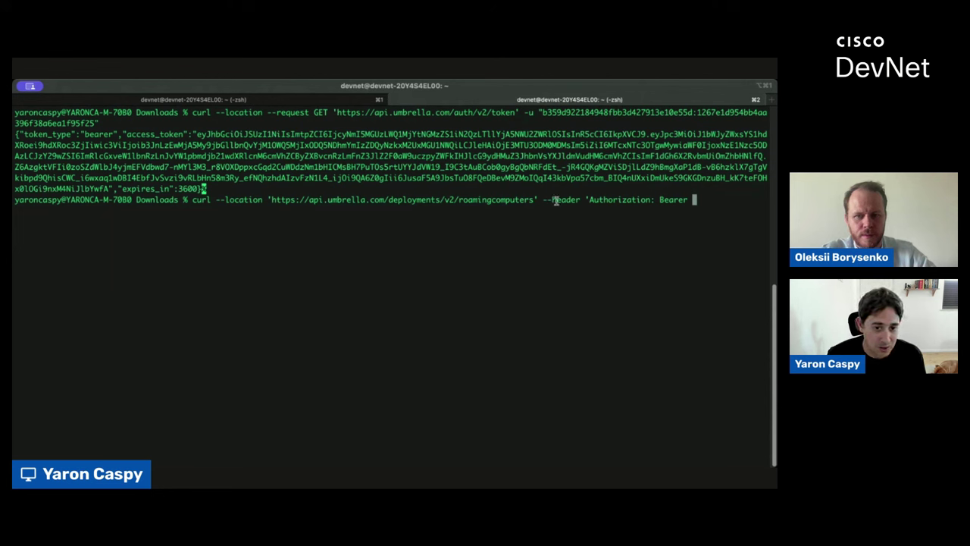
double_click(478, 159)
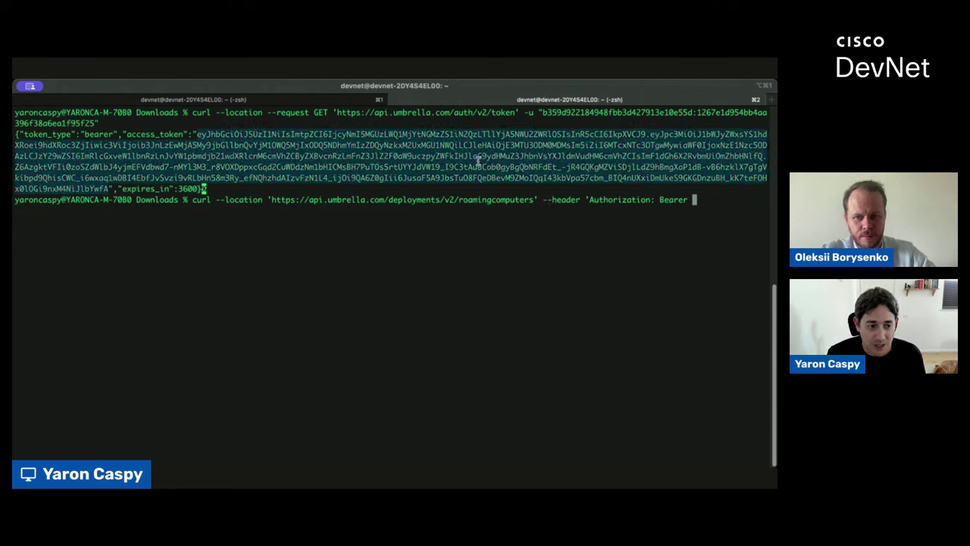
key("super+v")
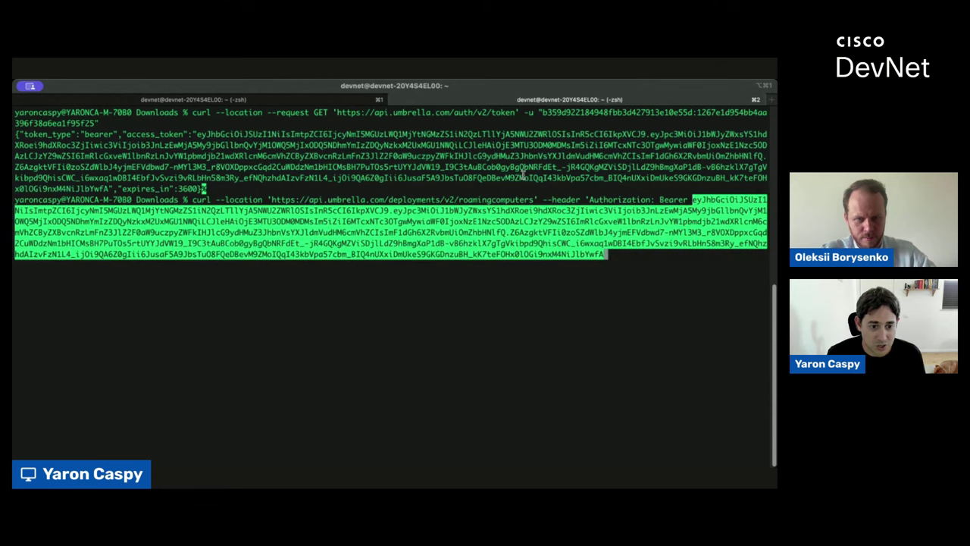
type("'")
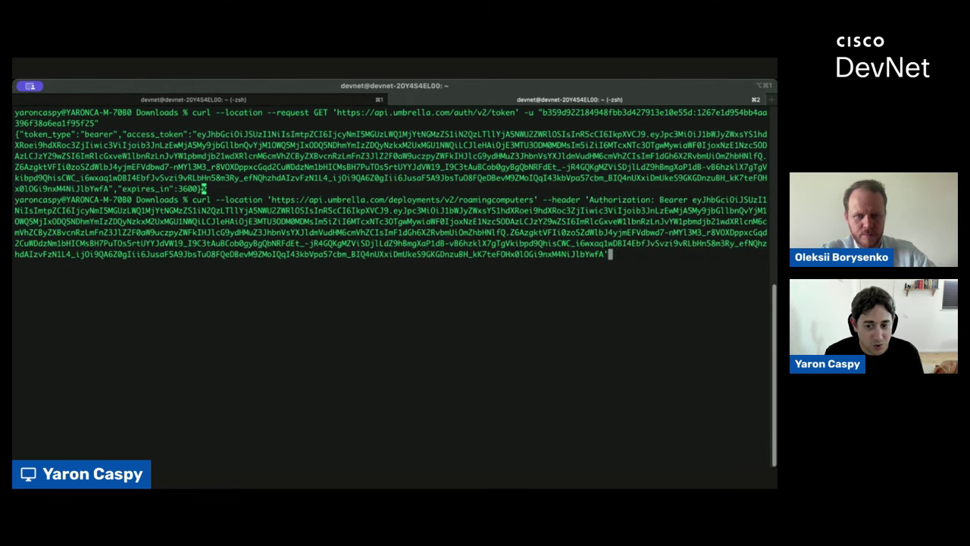
key("Return")
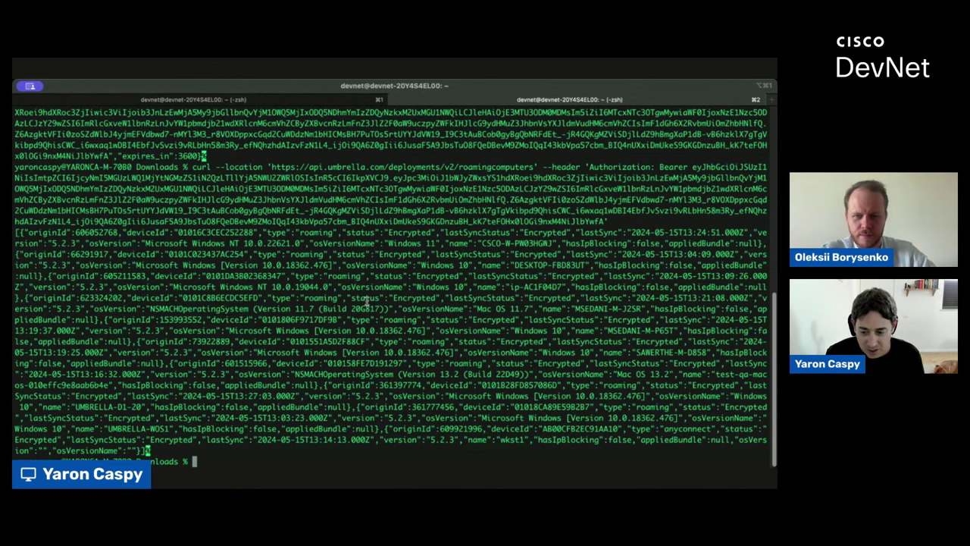
Step: Rerun the roaming computers request with its output piped to jq '.', and review the formatted device entries
key("Up")
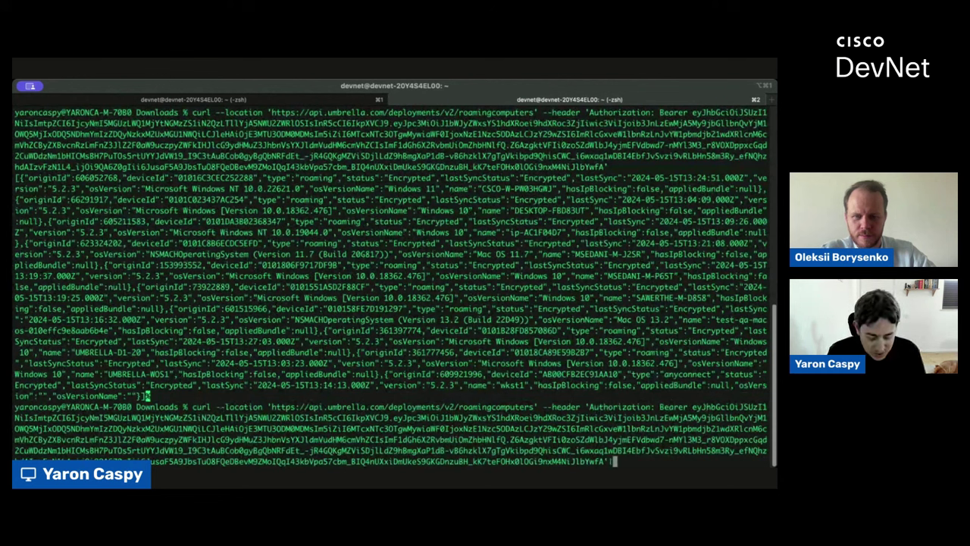
type("jq")
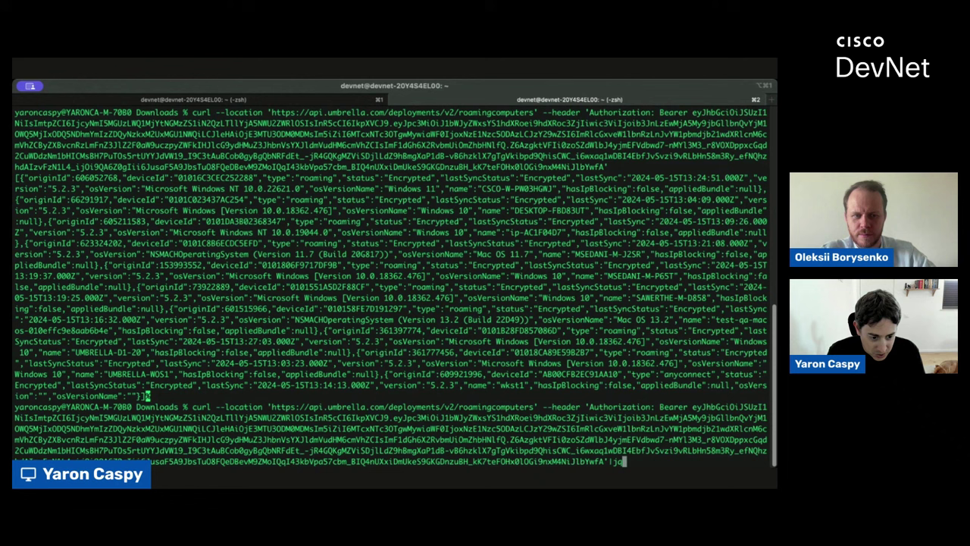
type(" '.'")
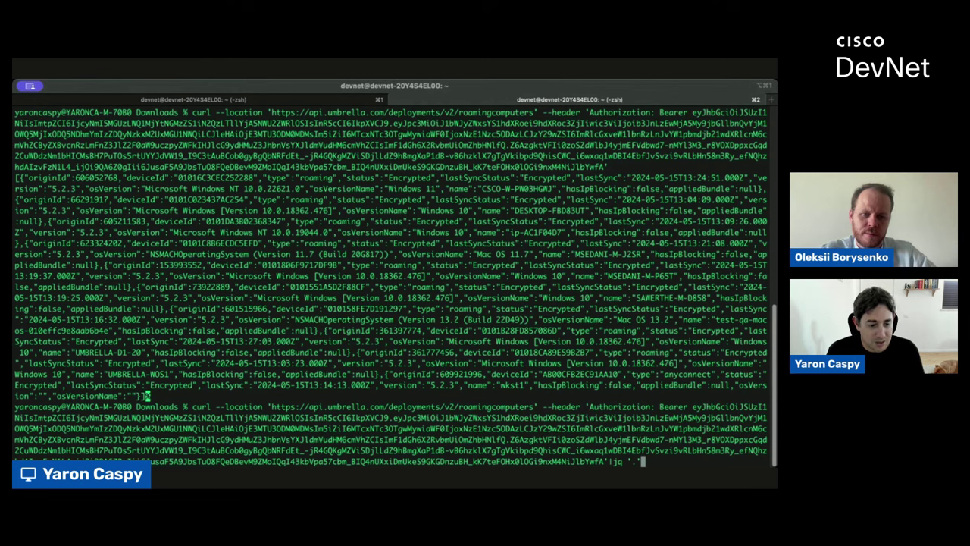
key("Return")
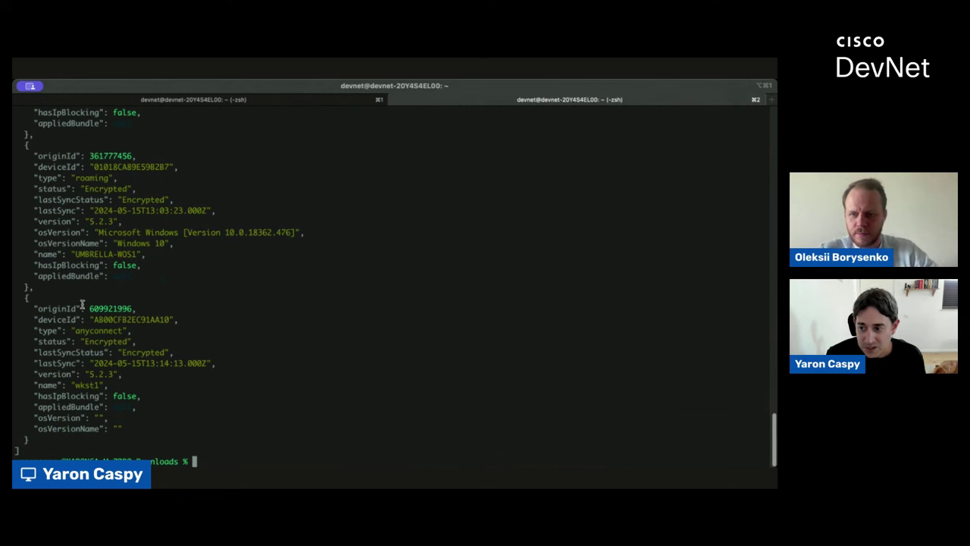
scroll(82, 303, "up", 2)
scroll(82, 303, "up", 8)
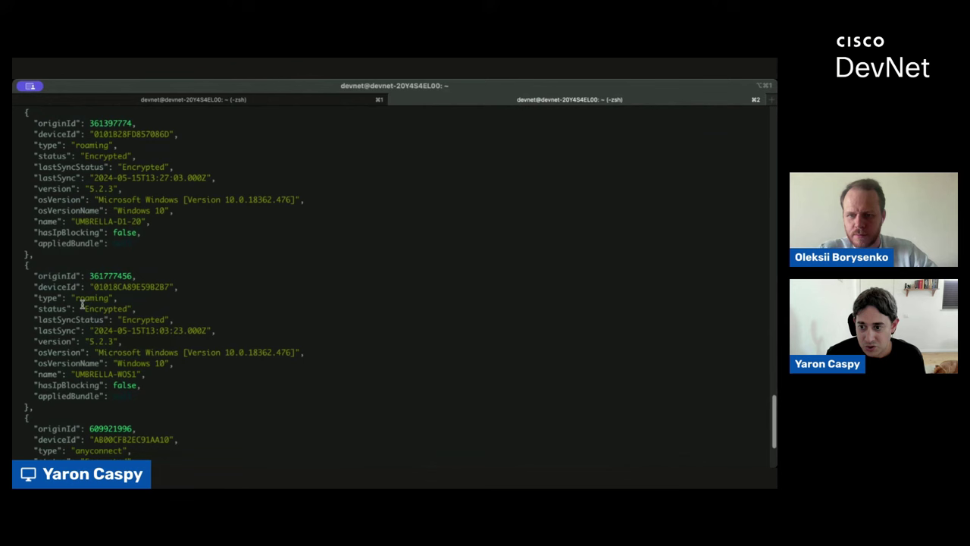
scroll(82, 305, "up", 2)
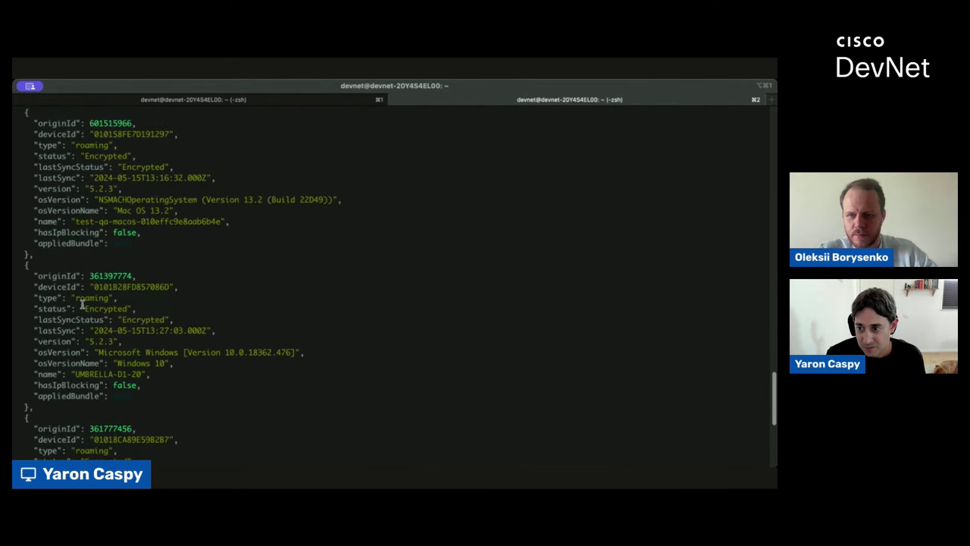